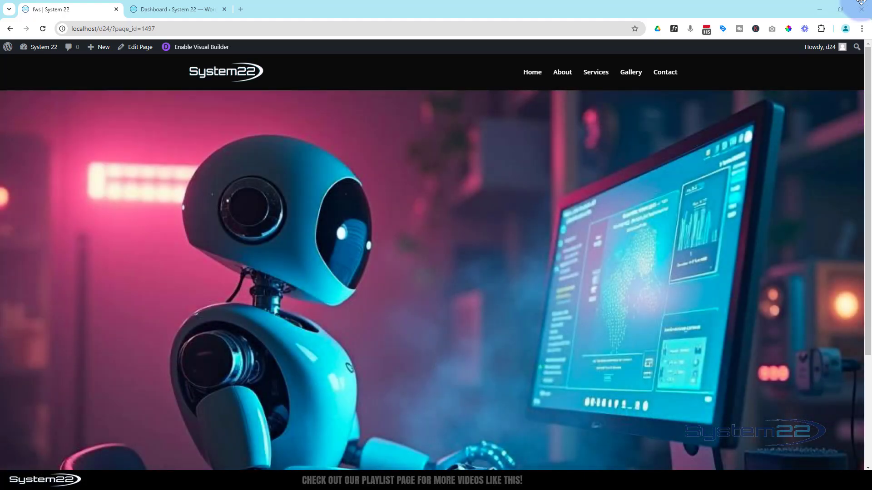
Enable the visual builder for this page and delete the section that holds the existing image slider.
{"action": "left_click", "coordinate": [210, 49]}
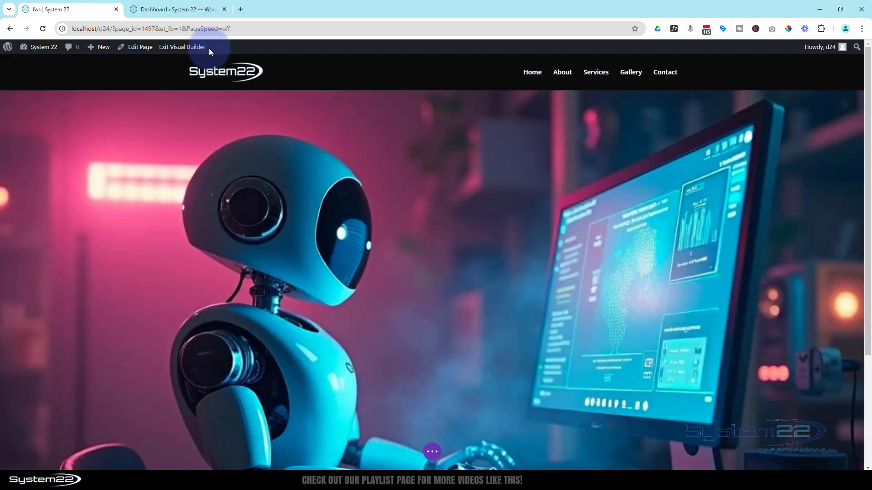
{"action": "mouse_move", "coordinate": [467, 164]}
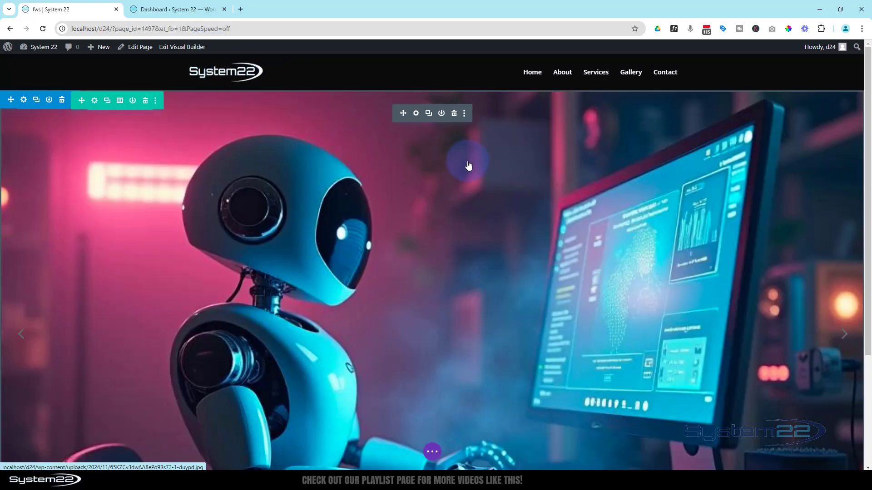
{"action": "left_click", "coordinate": [63, 101]}
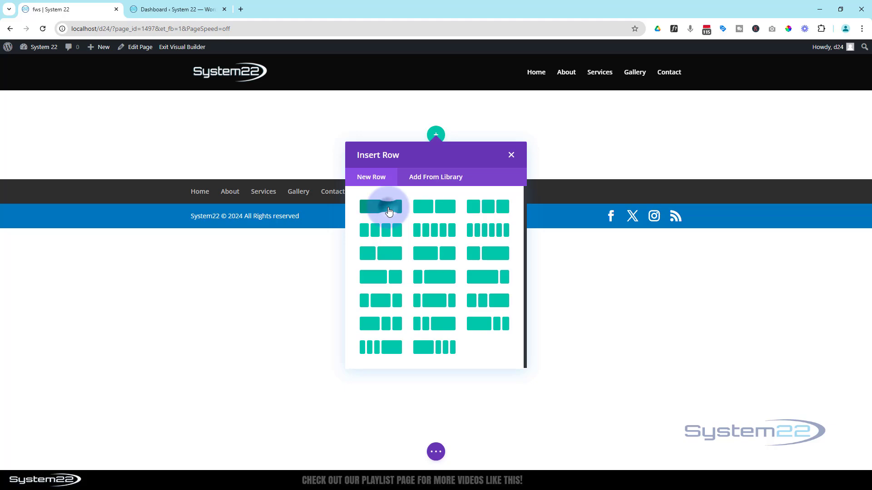
Insert a single-column row in the empty section and add a Gallery module to it.
{"action": "left_click", "coordinate": [390, 210]}
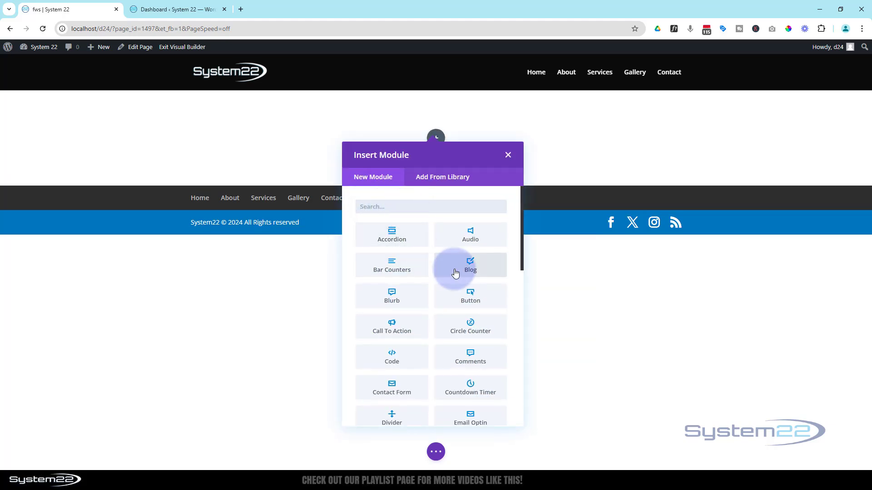
{"action": "scroll", "coordinate": [456, 273], "scroll_direction": "down", "scroll_amount": 4}
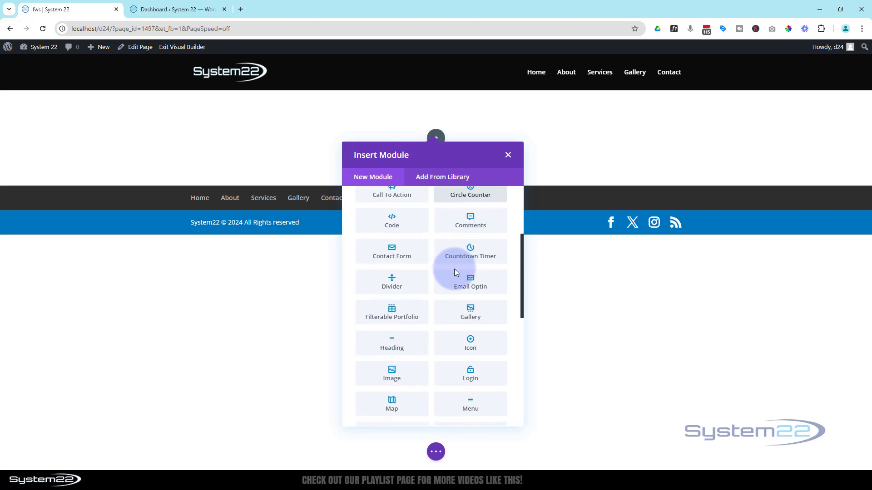
{"action": "left_click", "coordinate": [471, 269]}
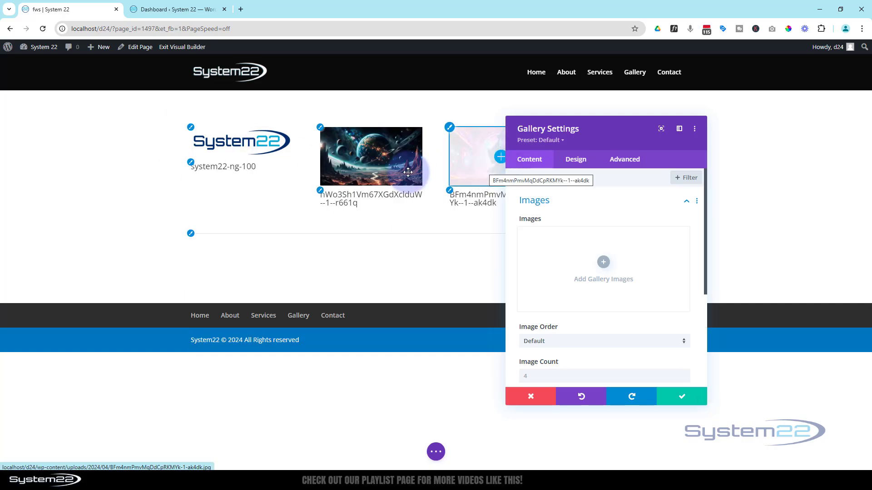
Fill the gallery with eight consecutive media library images, from the robot at the computer to the red-haired woman in the same row.
{"action": "left_click", "coordinate": [604, 262]}
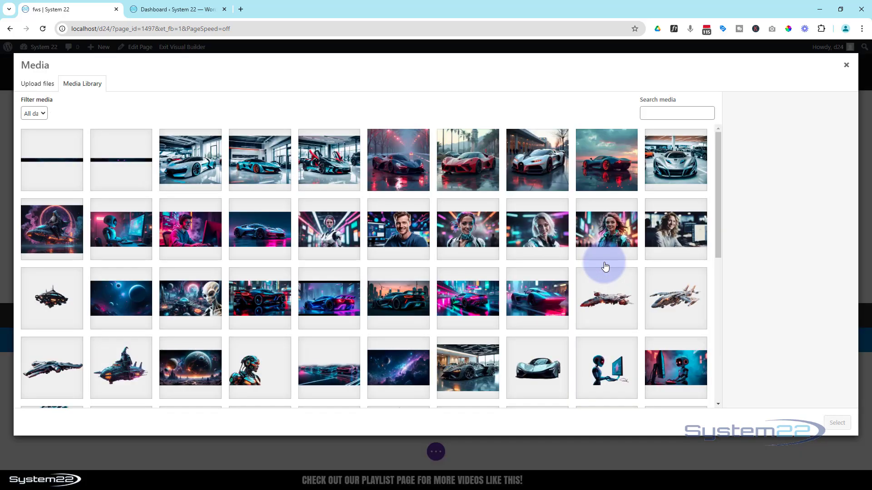
{"action": "left_click", "coordinate": [135, 234]}
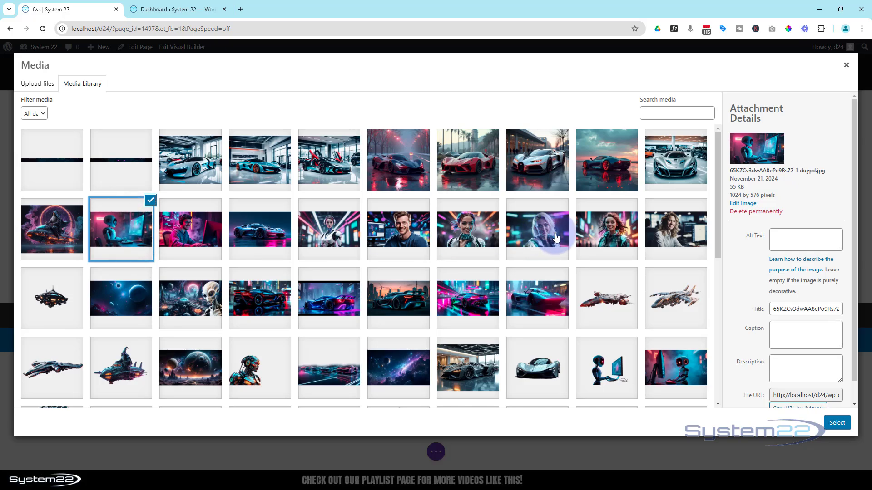
{"action": "left_click", "coordinate": [610, 236], "text": "shift"}
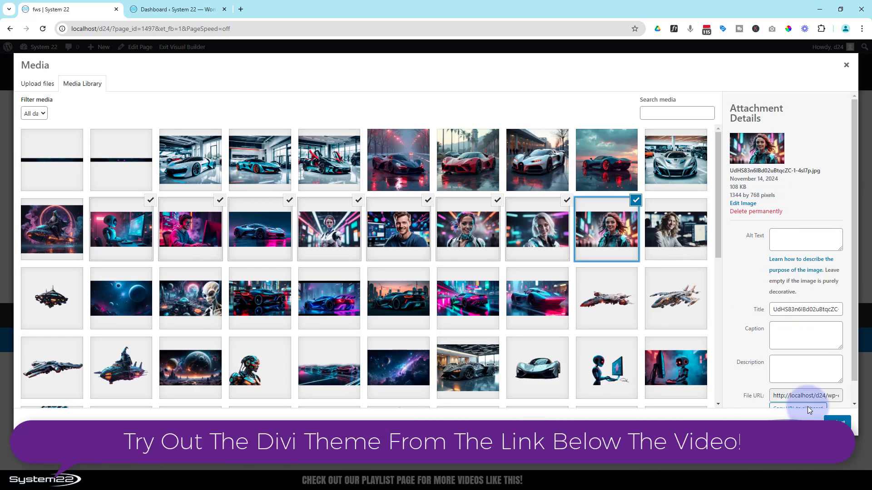
{"action": "left_click", "coordinate": [834, 417]}
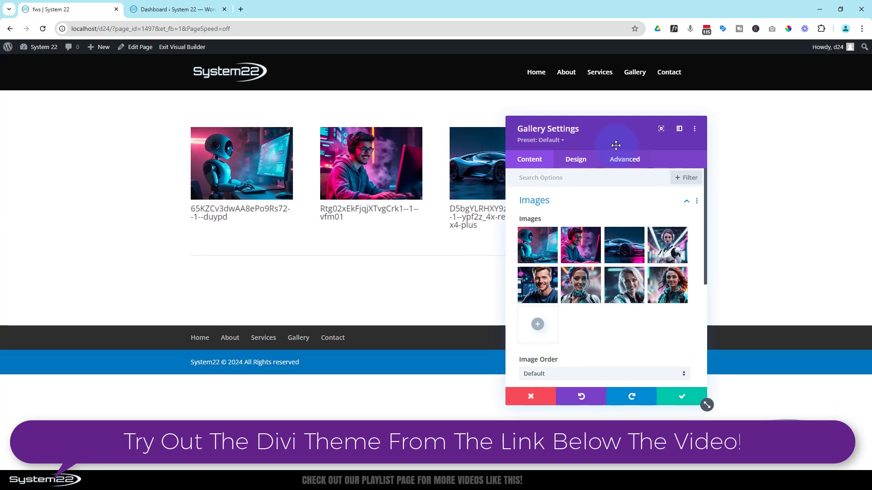
Move the sixth gallery image, the woman with purple hair, to third place and set the image count to 8.
{"action": "left_click_drag", "start_coordinate": [616, 136], "coordinate": [687, 98]}
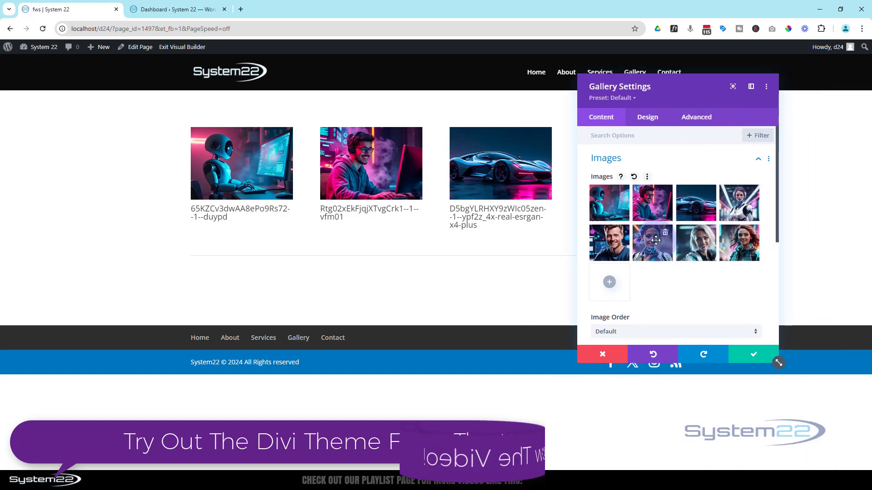
{"action": "left_click_drag", "start_coordinate": [654, 245], "coordinate": [695, 203]}
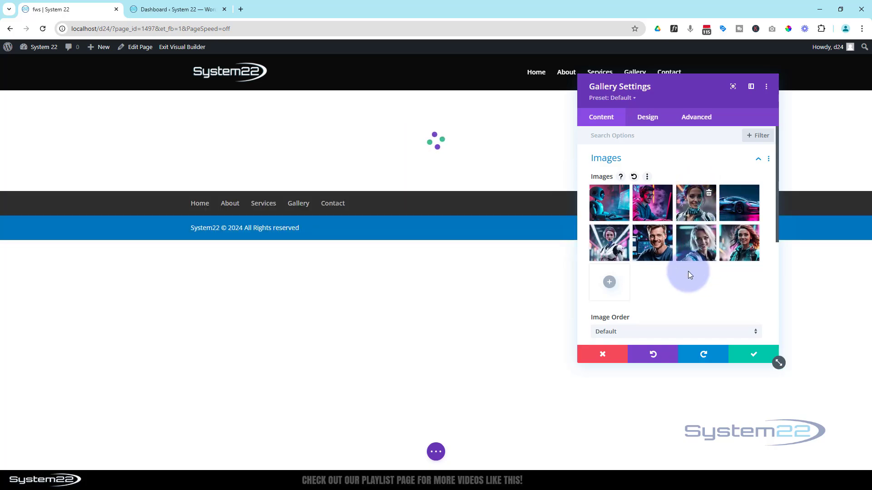
{"action": "scroll", "coordinate": [685, 279], "scroll_direction": "down", "scroll_amount": 2}
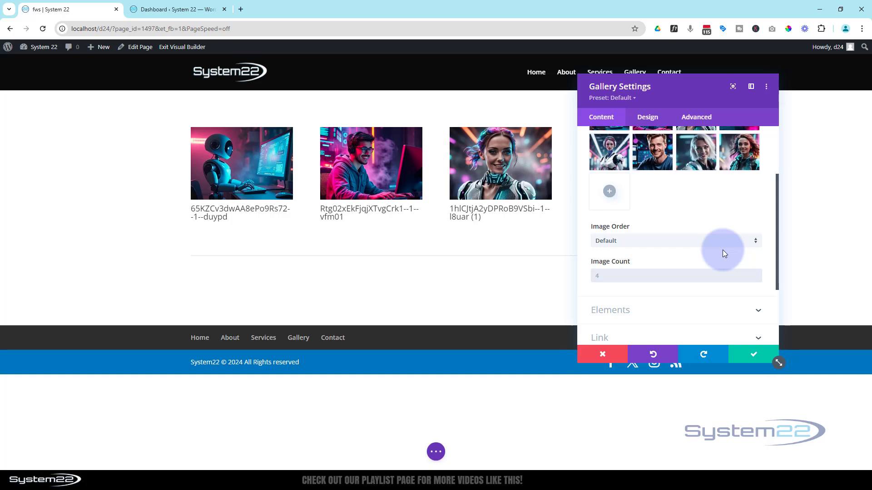
{"action": "type", "text": "8"}
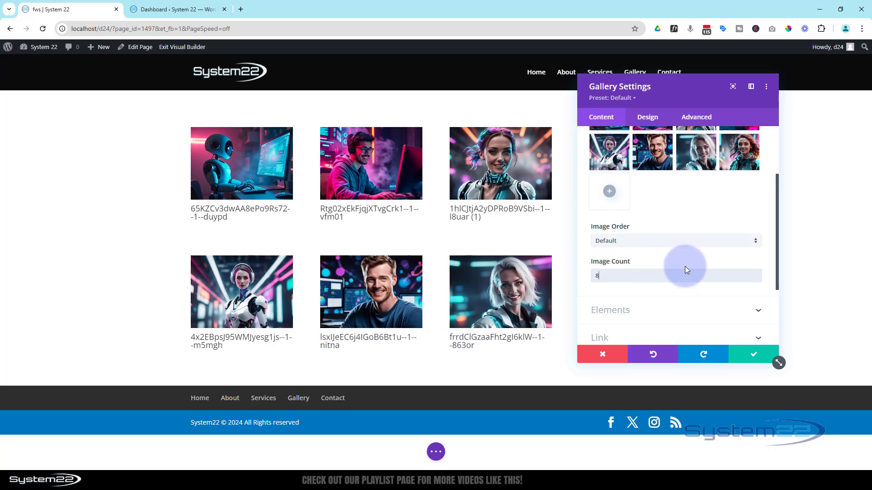
Turn off the title and caption display for the gallery images.
{"action": "scroll", "coordinate": [685, 266], "scroll_direction": "down", "scroll_amount": 1}
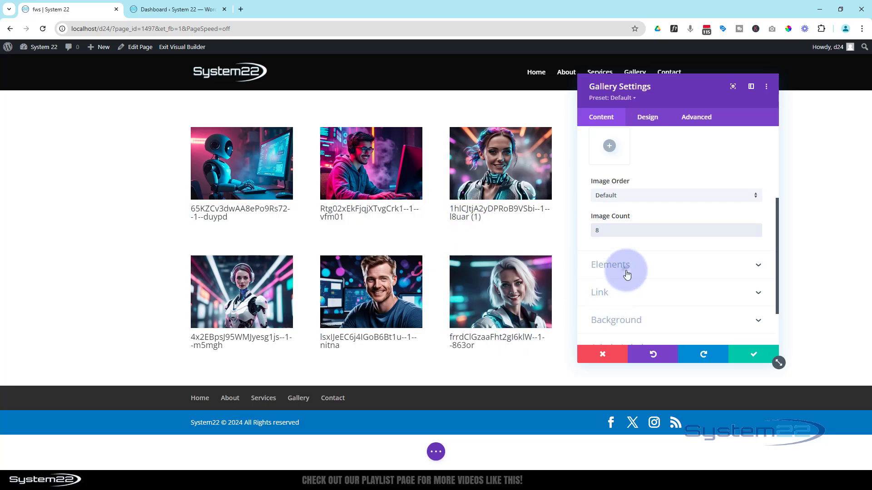
{"action": "left_click", "coordinate": [599, 267]}
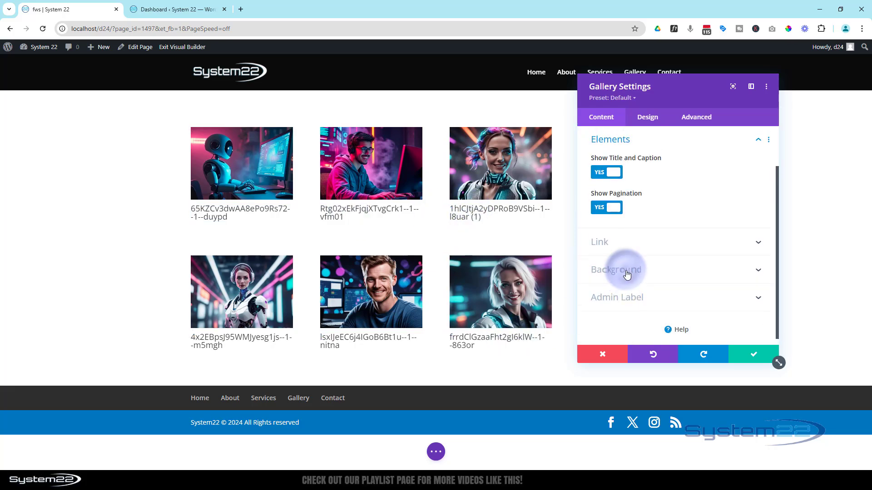
{"action": "left_click", "coordinate": [599, 172]}
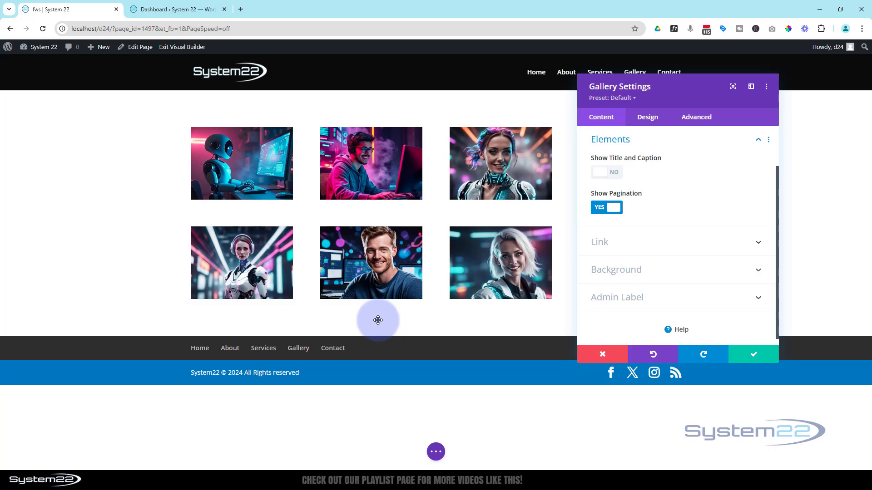
Change the gallery's layout from Grid to Slider.
{"action": "left_click", "coordinate": [648, 118]}
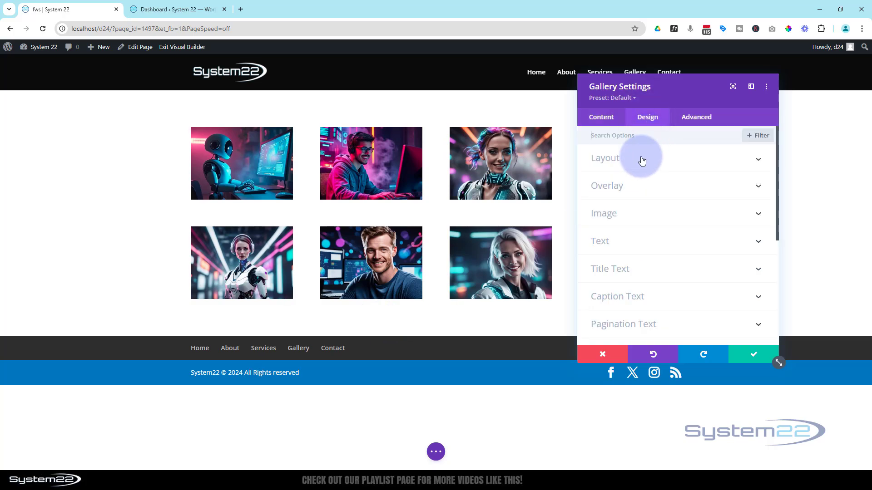
{"action": "left_click", "coordinate": [641, 163]}
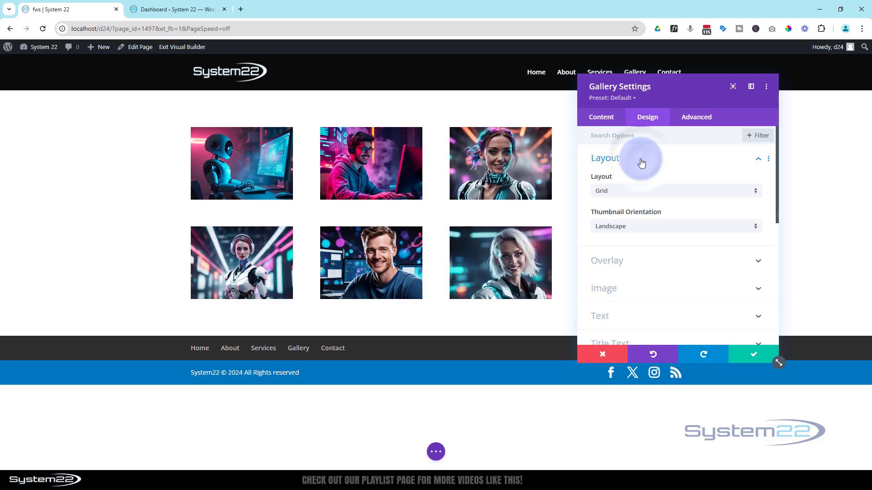
{"action": "left_click", "coordinate": [636, 196]}
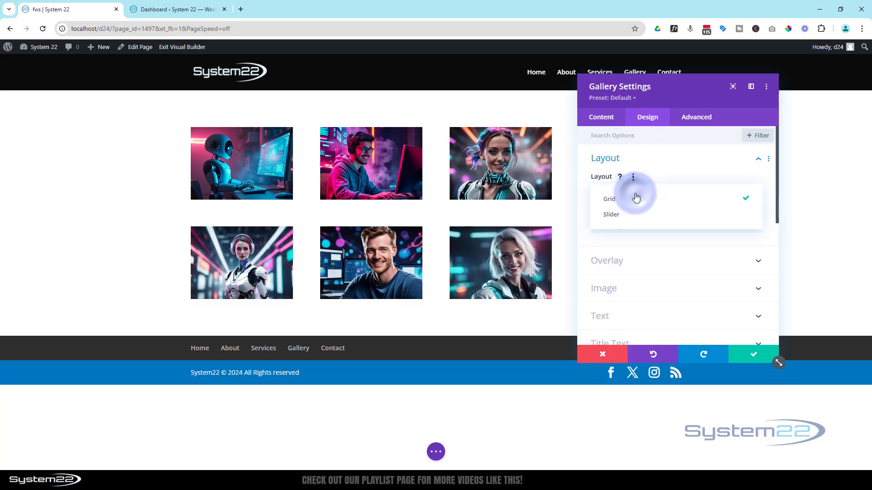
{"action": "left_click", "coordinate": [622, 215]}
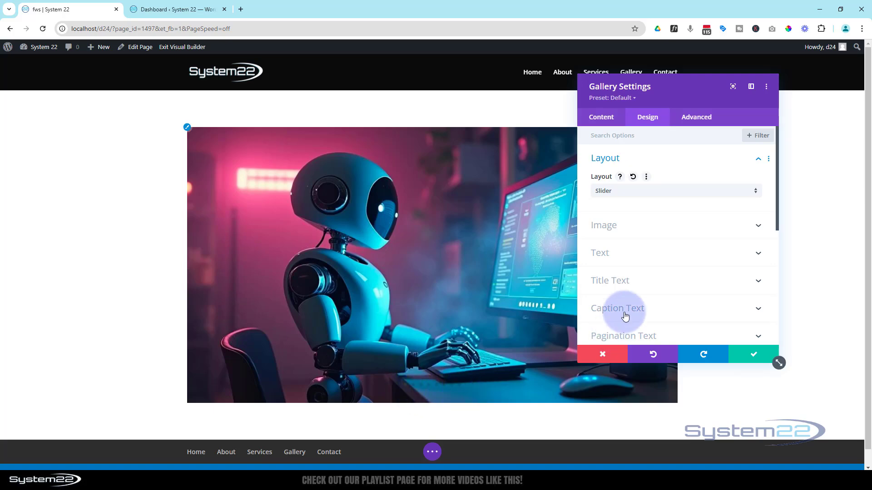
Turn on automatic animation for the gallery slider and set its speed to 5000 ms.
{"action": "scroll", "coordinate": [663, 250], "scroll_direction": "down", "scroll_amount": 1}
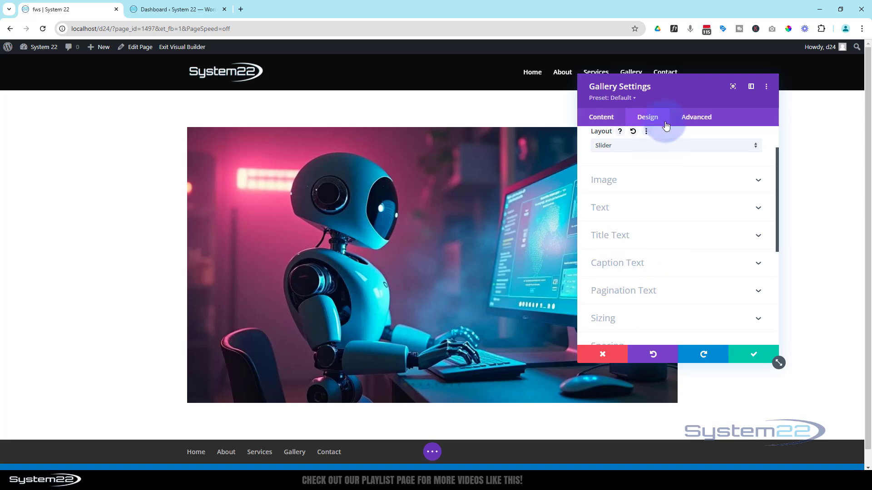
{"action": "left_click", "coordinate": [657, 291]}
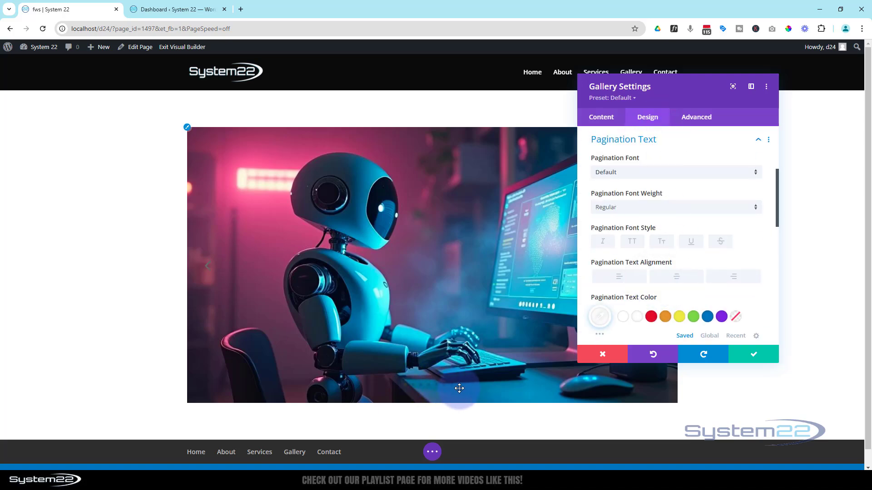
{"action": "scroll", "coordinate": [691, 268], "scroll_direction": "down", "scroll_amount": 8}
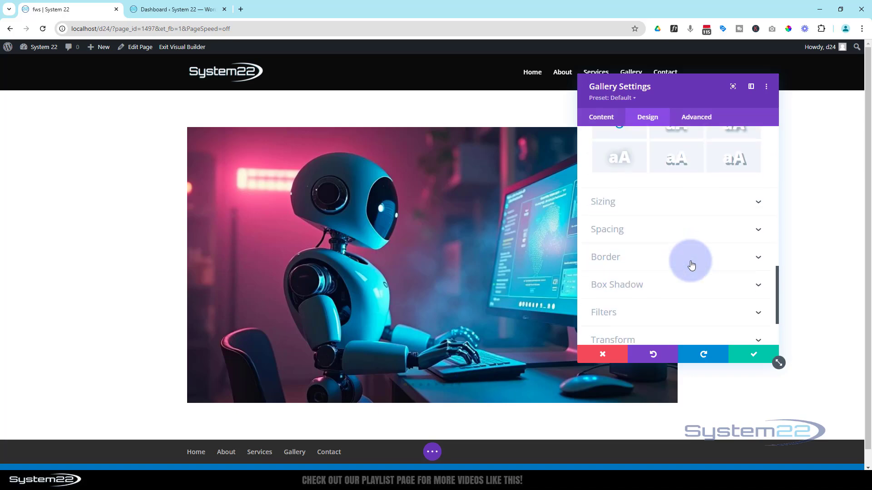
{"action": "scroll", "coordinate": [691, 264], "scroll_direction": "down", "scroll_amount": 3}
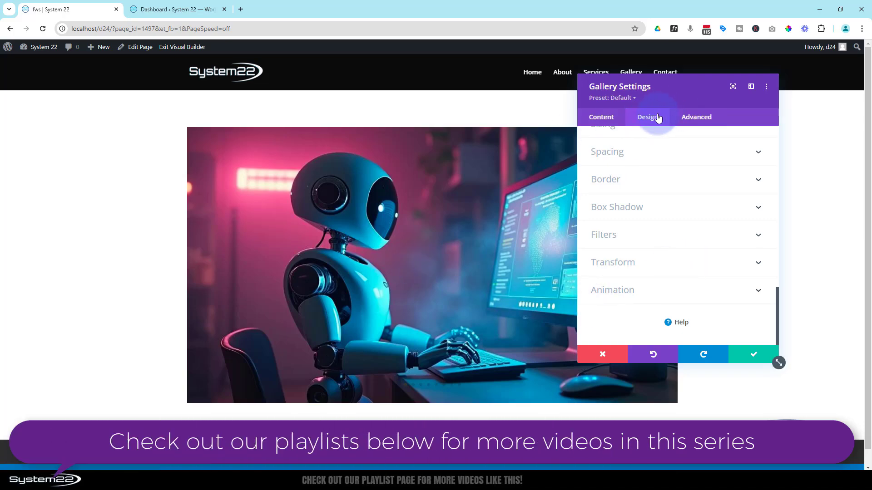
{"action": "left_click", "coordinate": [658, 292]}
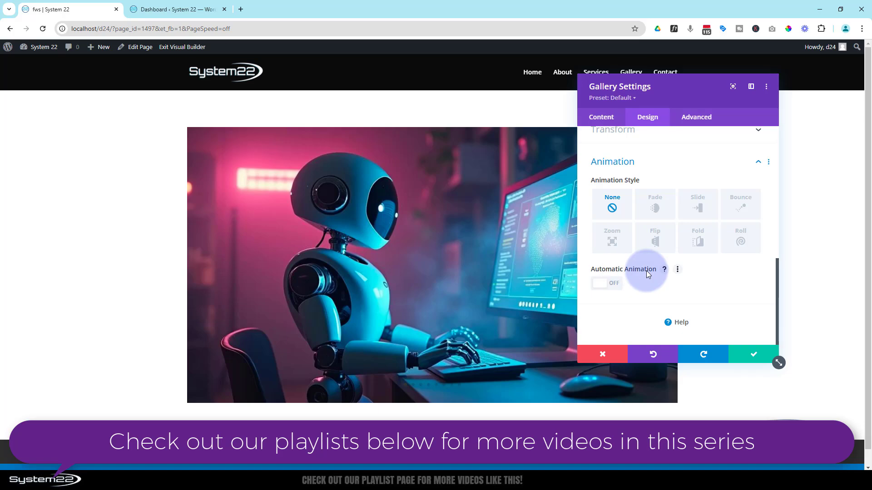
{"action": "left_click", "coordinate": [599, 289]}
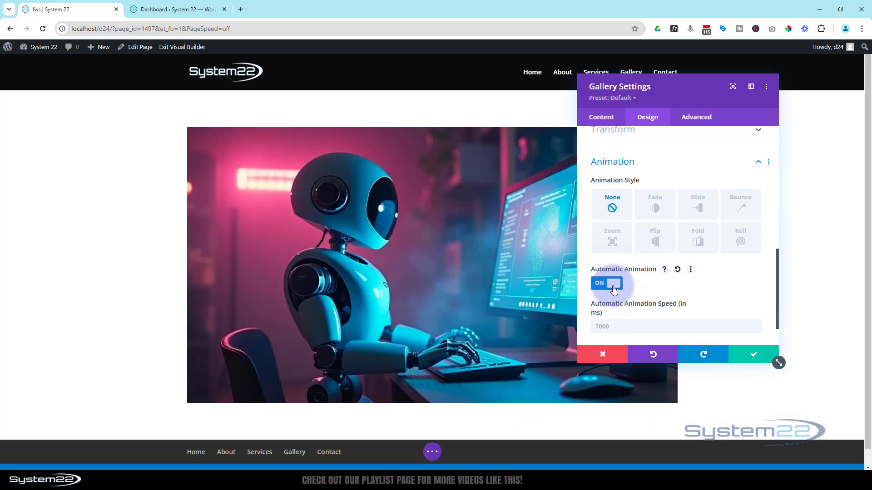
{"action": "scroll", "coordinate": [672, 278], "scroll_direction": "down", "scroll_amount": 1}
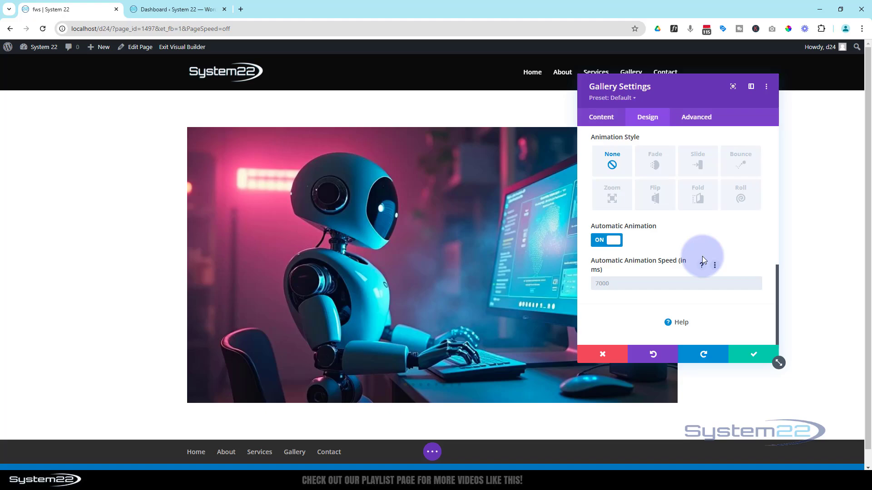
{"action": "type", "text": "5000"}
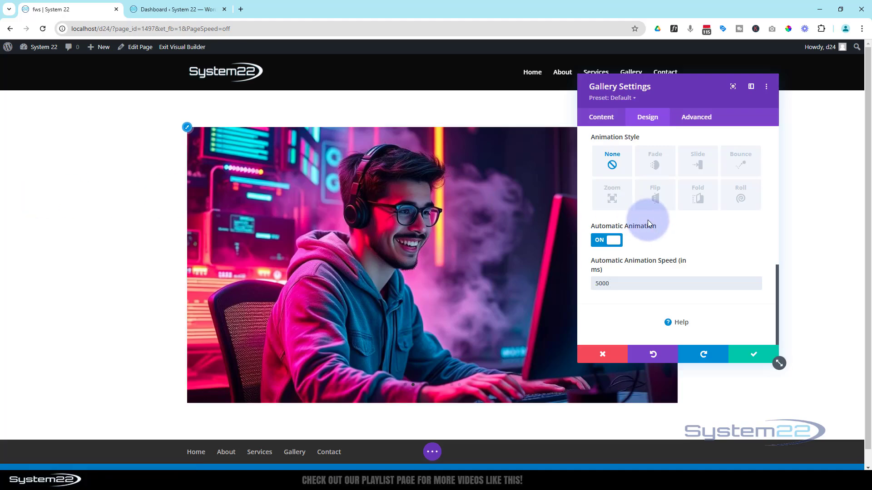
Set the gallery's minimum height to 100vh and save the module settings.
{"action": "scroll", "coordinate": [716, 234], "scroll_direction": "up", "scroll_amount": 3}
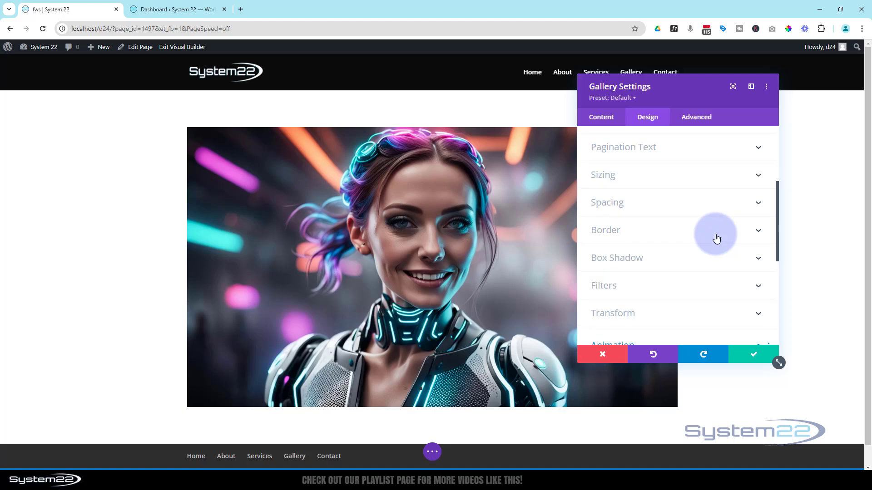
{"action": "left_click", "coordinate": [654, 177]}
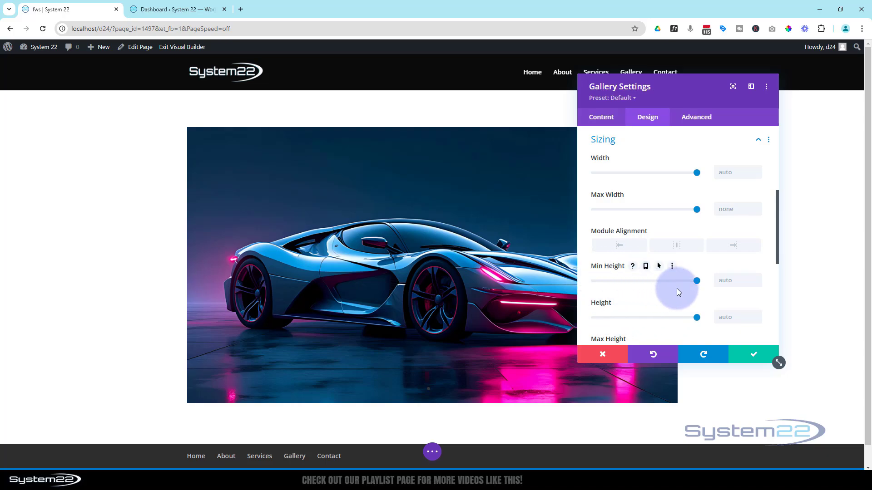
{"action": "left_click", "coordinate": [722, 281]}
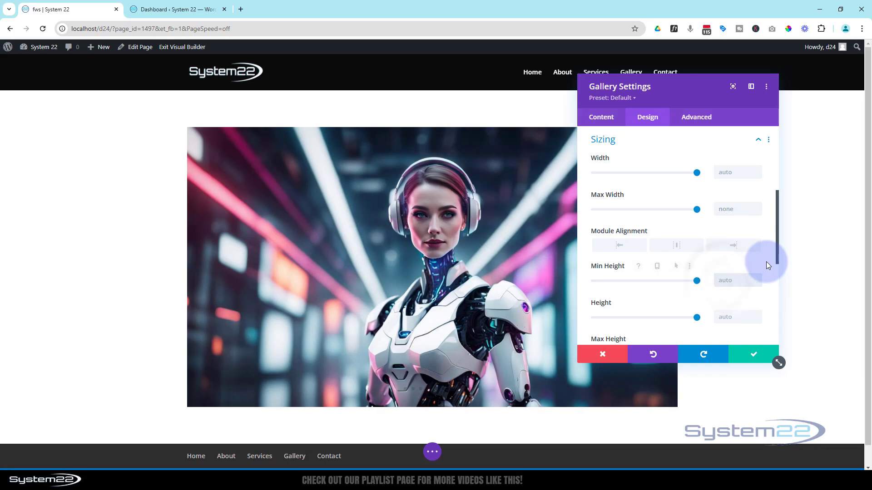
{"action": "type", "text": "100pxv"}
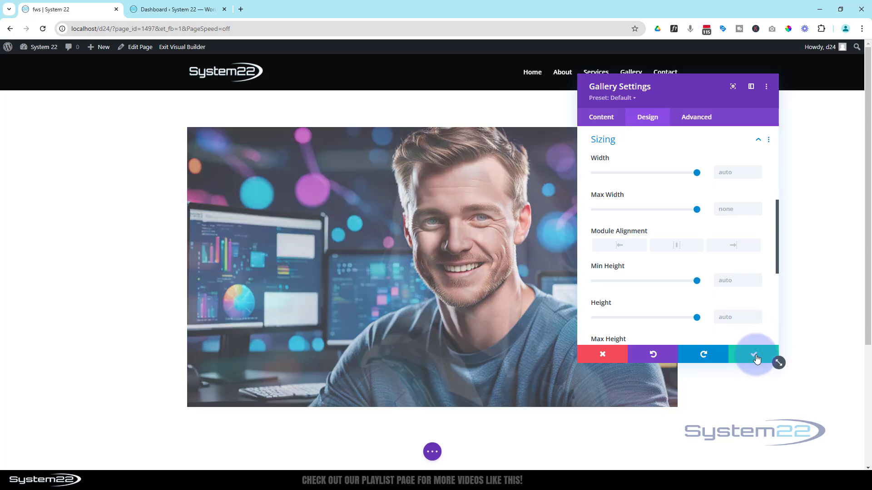
{"action": "left_click", "coordinate": [756, 359]}
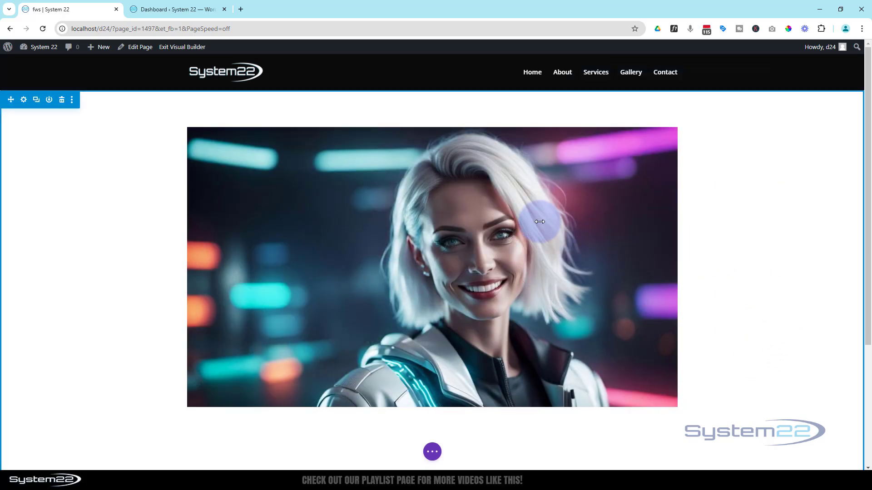
Set both the width and the max width of the row containing the gallery to 100%.
{"action": "mouse_move", "coordinate": [218, 132]}
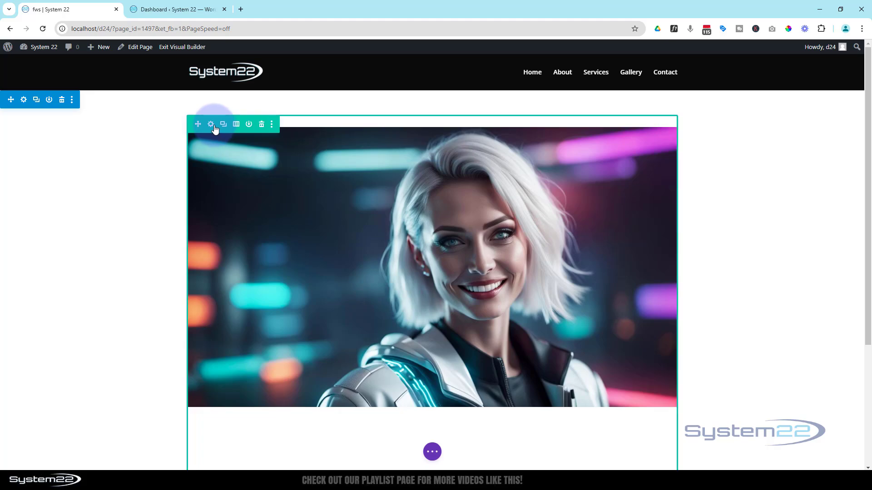
{"action": "left_click", "coordinate": [213, 126]}
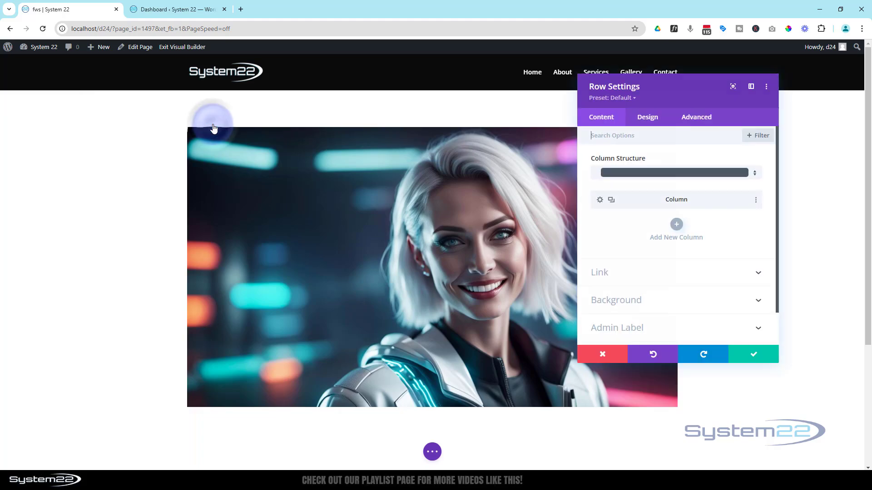
{"action": "left_click", "coordinate": [648, 119]}
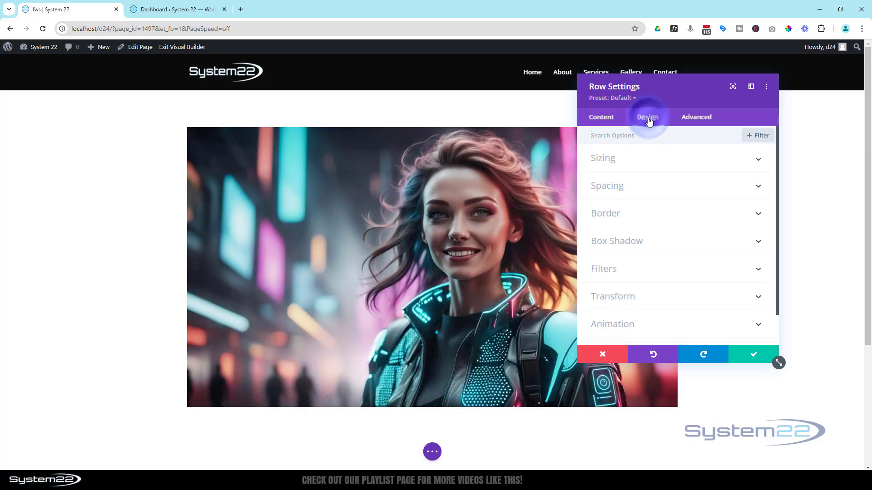
{"action": "left_click", "coordinate": [653, 159]}
{"action": "left_click", "coordinate": [591, 250]}
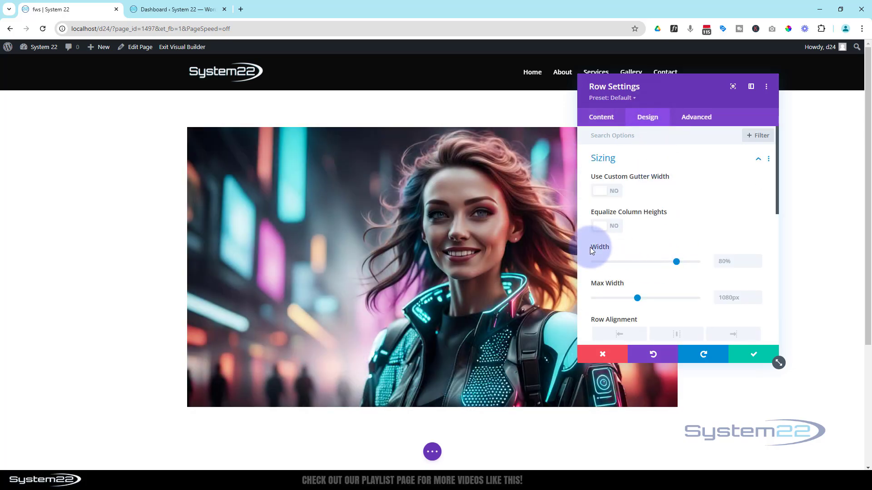
{"action": "left_click_drag", "start_coordinate": [676, 262], "coordinate": [711, 263]}
{"action": "key", "text": "ctrl+c"}
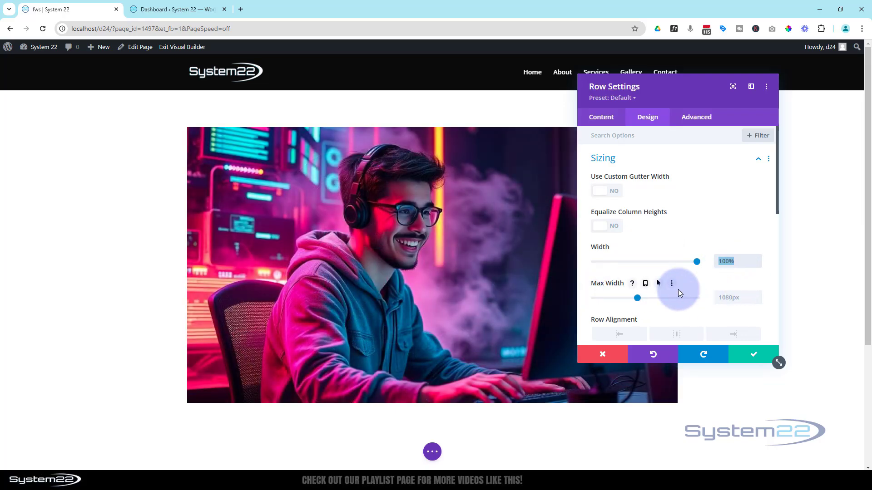
{"action": "left_click", "coordinate": [725, 300]}
{"action": "key", "text": "ctrl+v"}
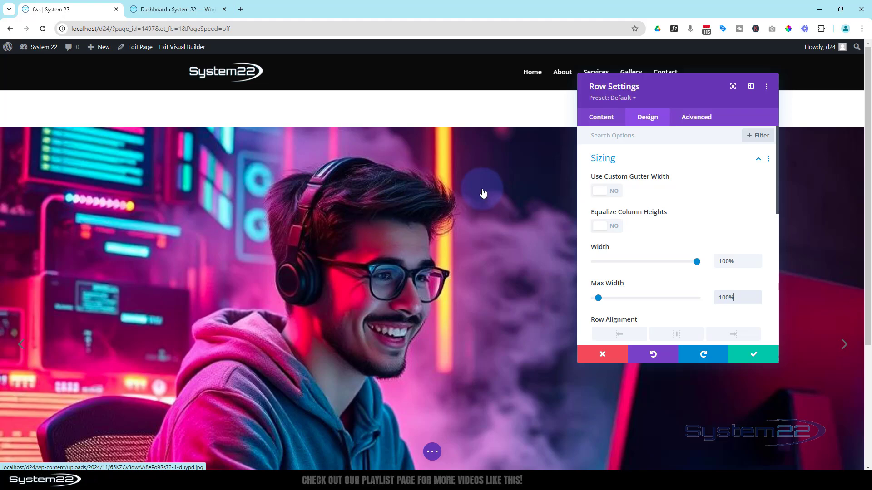
Set the gallery row's top and bottom padding to 0px and save the row settings.
{"action": "scroll", "coordinate": [483, 193], "scroll_direction": "down", "scroll_amount": 3}
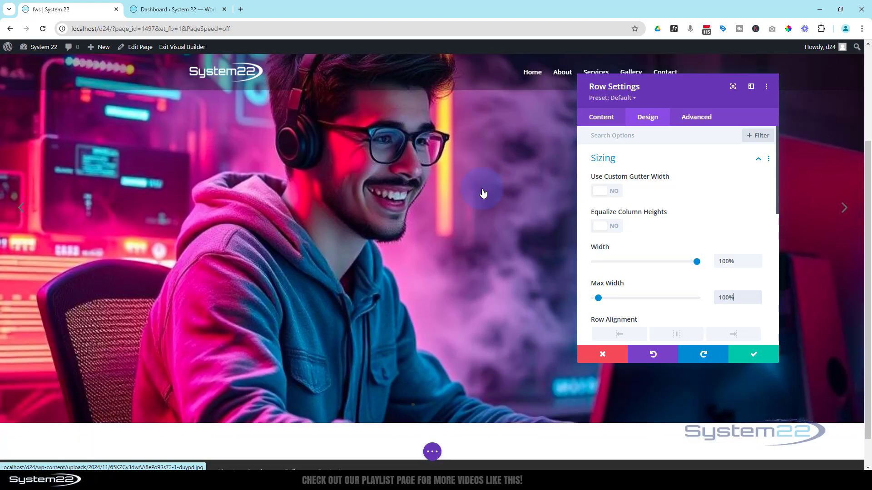
{"action": "scroll", "coordinate": [483, 193], "scroll_direction": "up", "scroll_amount": 1}
{"action": "scroll", "coordinate": [482, 193], "scroll_direction": "up", "scroll_amount": 2}
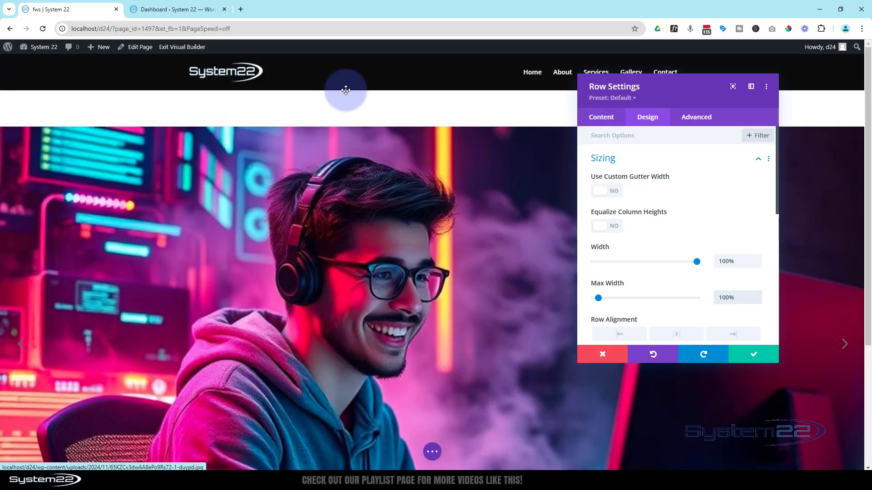
{"action": "scroll", "coordinate": [356, 132], "scroll_direction": "down", "scroll_amount": 4}
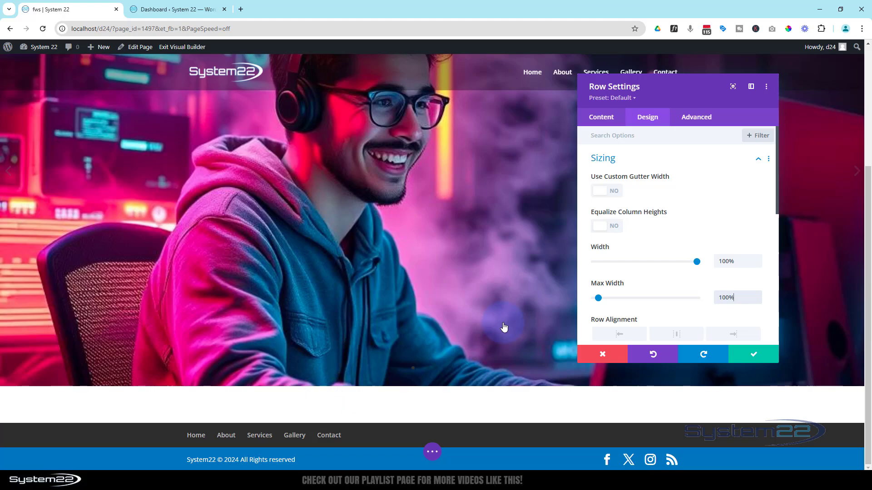
{"action": "scroll", "coordinate": [504, 302], "scroll_direction": "up", "scroll_amount": 4}
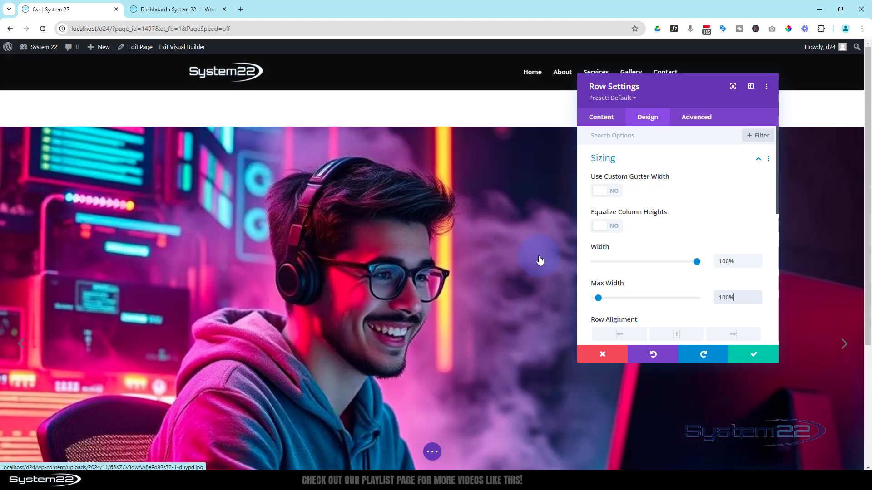
{"action": "left_click", "coordinate": [608, 164]}
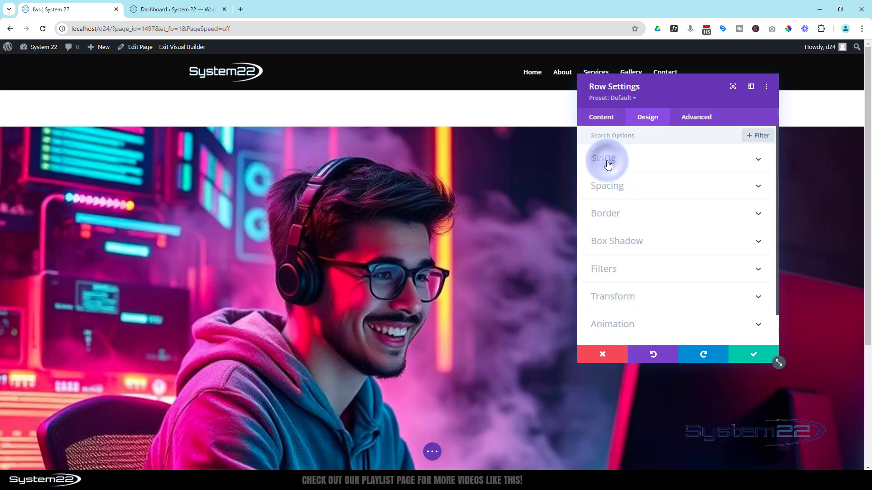
{"action": "left_click", "coordinate": [635, 193]}
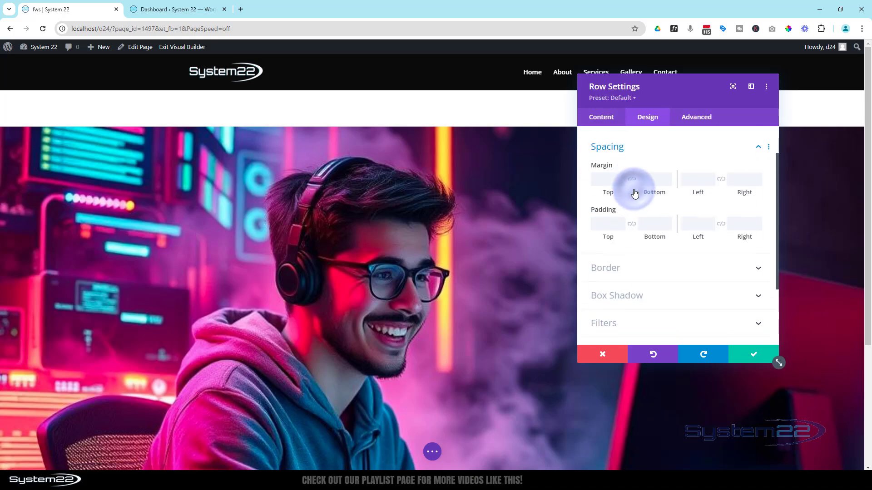
{"action": "left_click", "coordinate": [609, 219]}
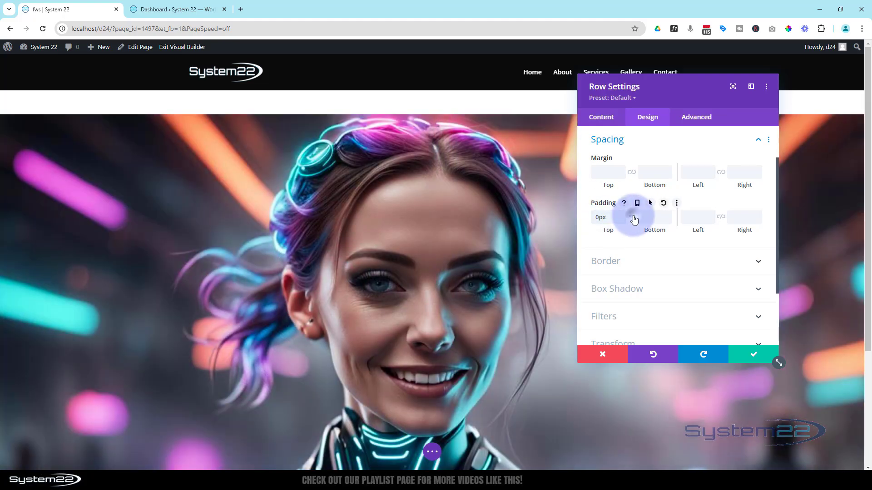
{"action": "left_click", "coordinate": [632, 217]}
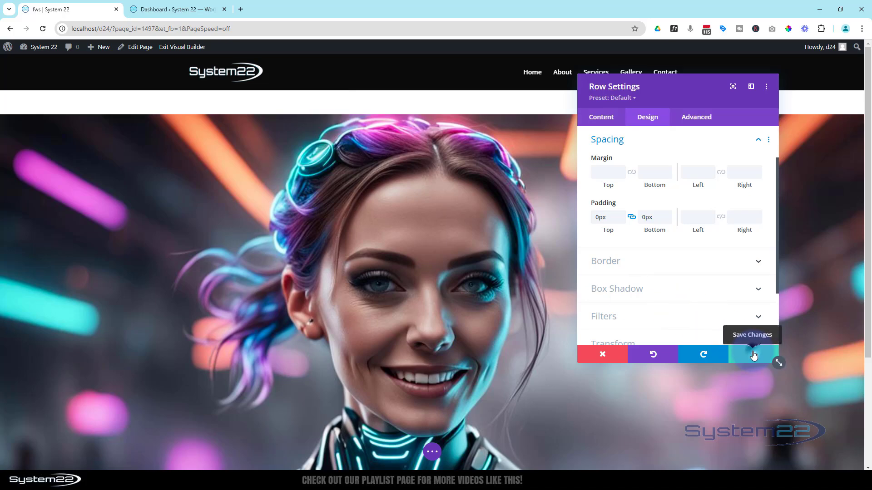
{"action": "left_click", "coordinate": [753, 355]}
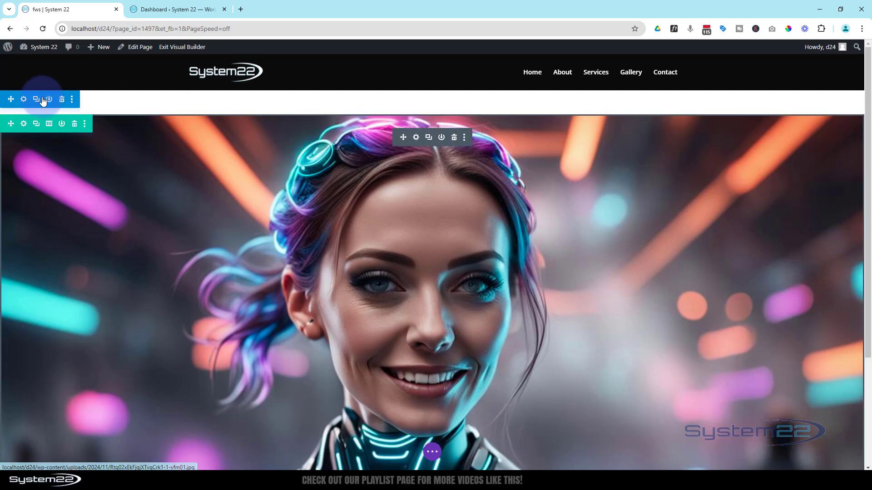
Set the top and bottom padding of the section around the gallery row to 0px.
{"action": "left_click", "coordinate": [25, 100]}
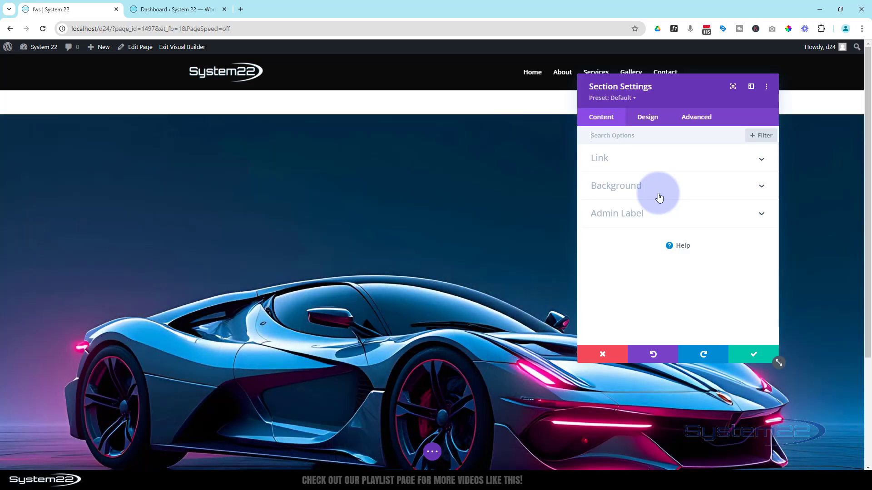
{"action": "left_click", "coordinate": [650, 118]}
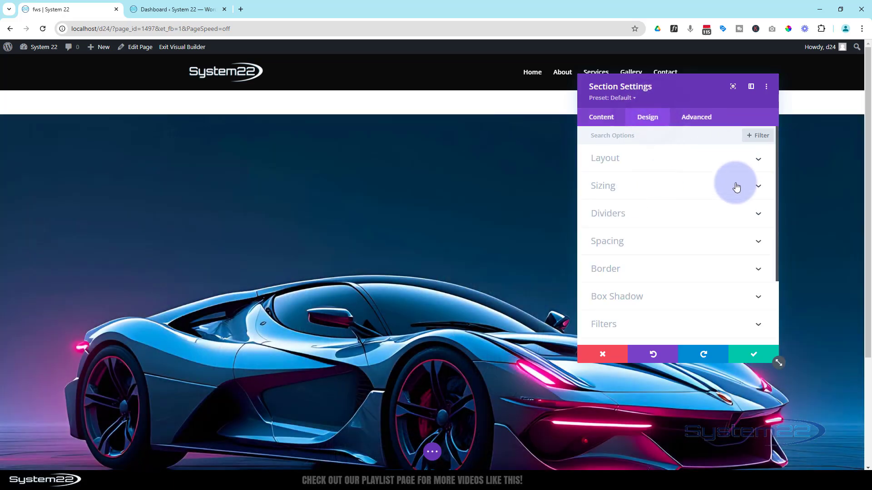
{"action": "left_click", "coordinate": [677, 242]}
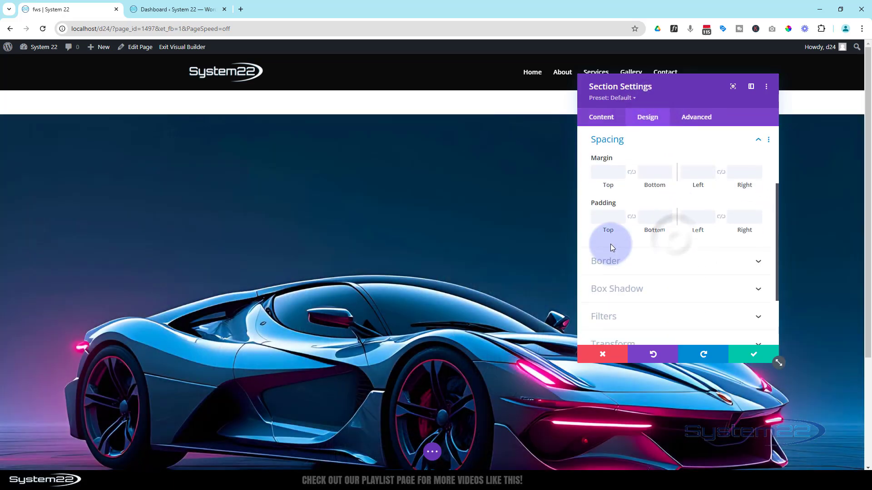
{"action": "left_click", "coordinate": [604, 220]}
{"action": "type", "text": "0"}
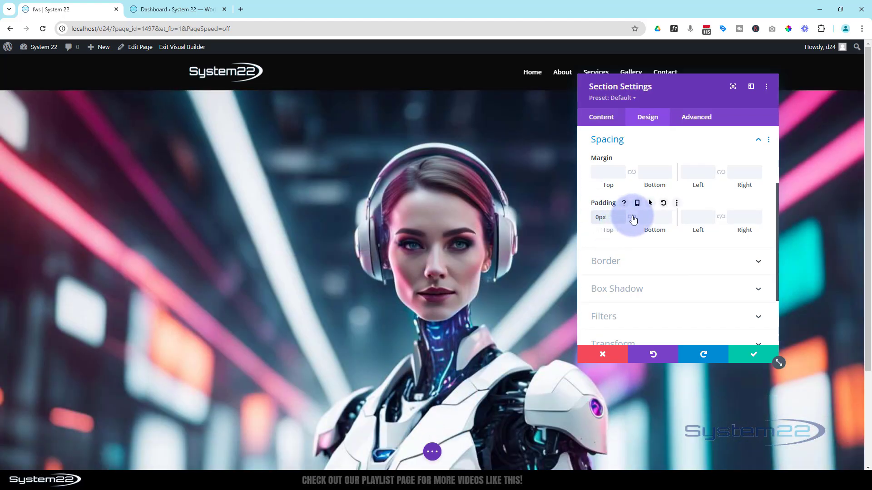
{"action": "left_click", "coordinate": [631, 217]}
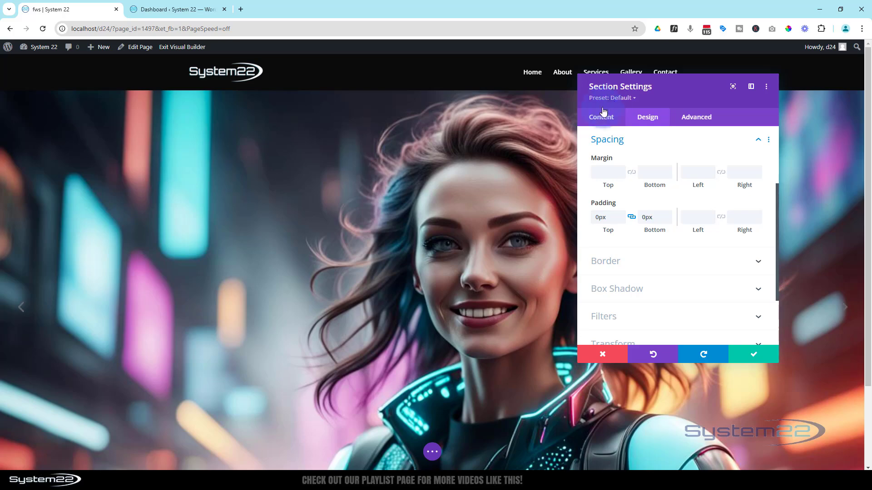
{"action": "left_click", "coordinate": [649, 217]}
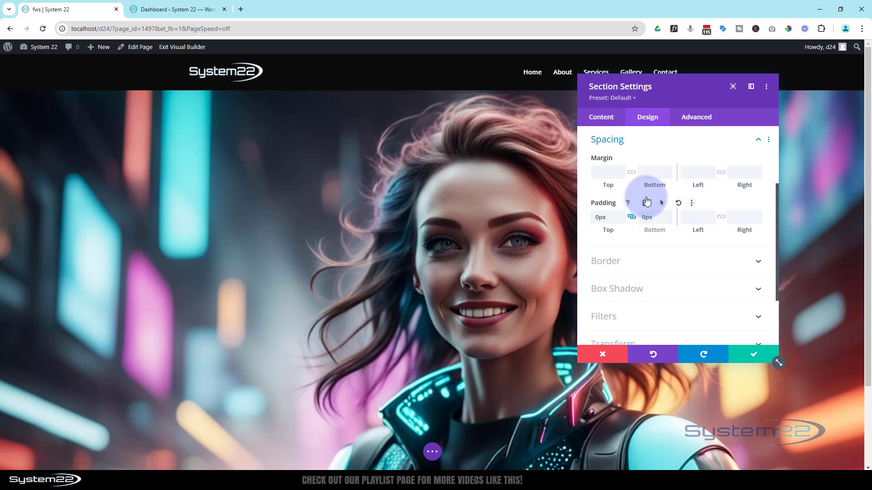
Give the section a near-black background colour, #0a0a0a, and save the section settings.
{"action": "left_click", "coordinate": [599, 117]}
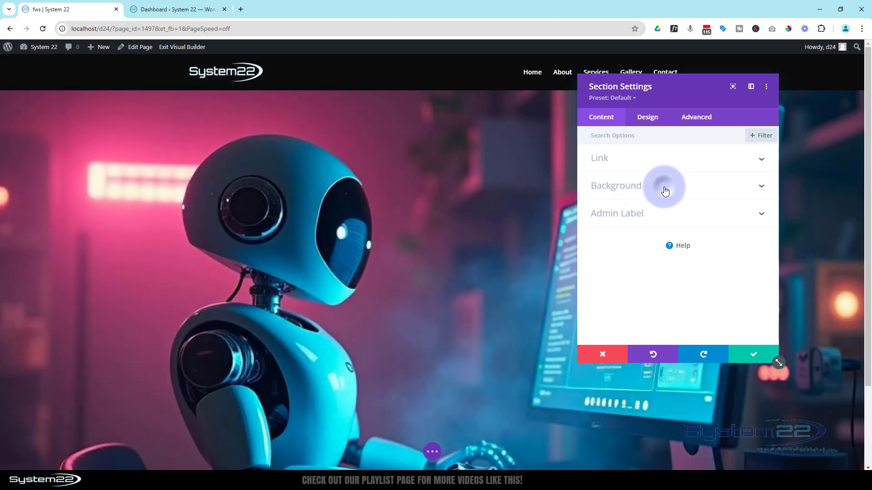
{"action": "left_click", "coordinate": [665, 190]}
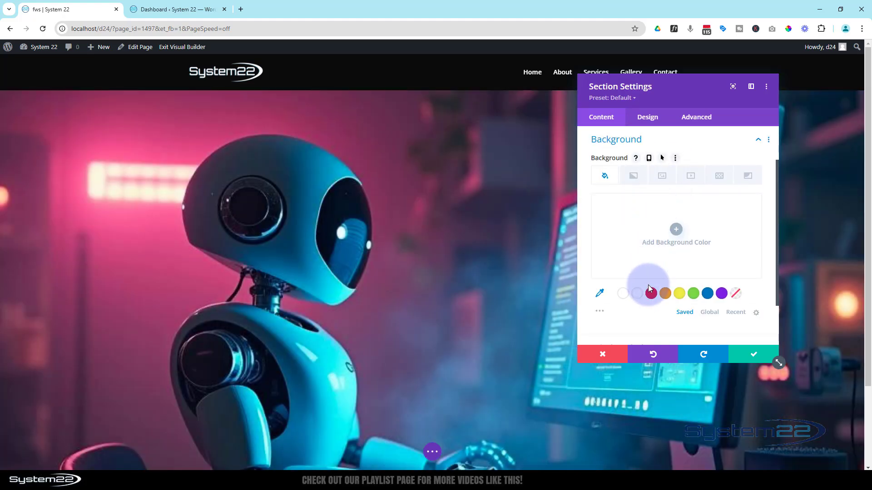
{"action": "left_click", "coordinate": [639, 295]}
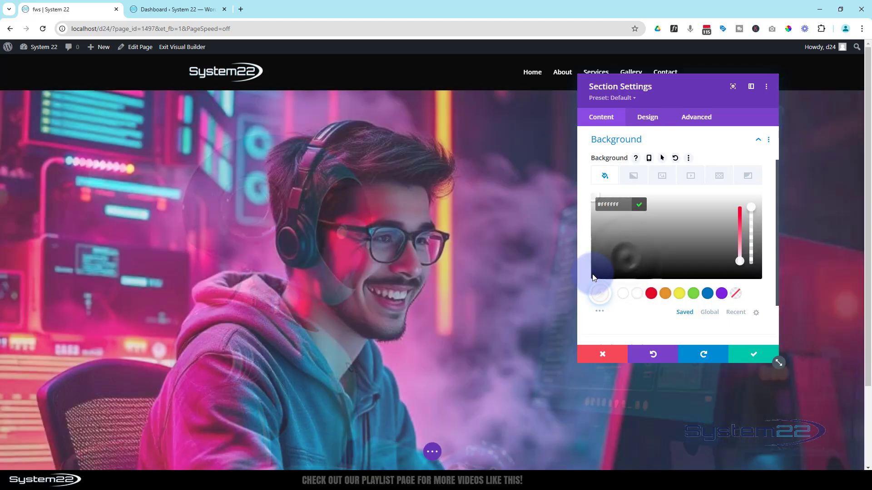
{"action": "left_click", "coordinate": [593, 277]}
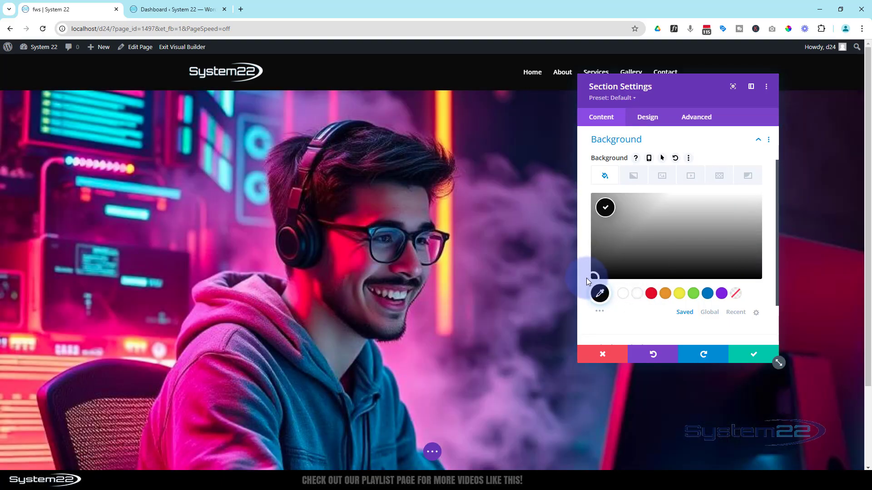
{"action": "mouse_move", "coordinate": [673, 239]}
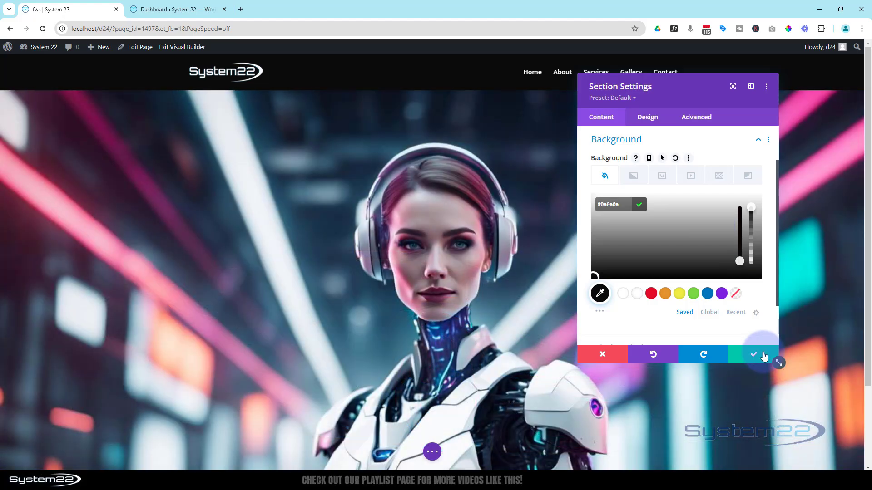
{"action": "left_click", "coordinate": [765, 357]}
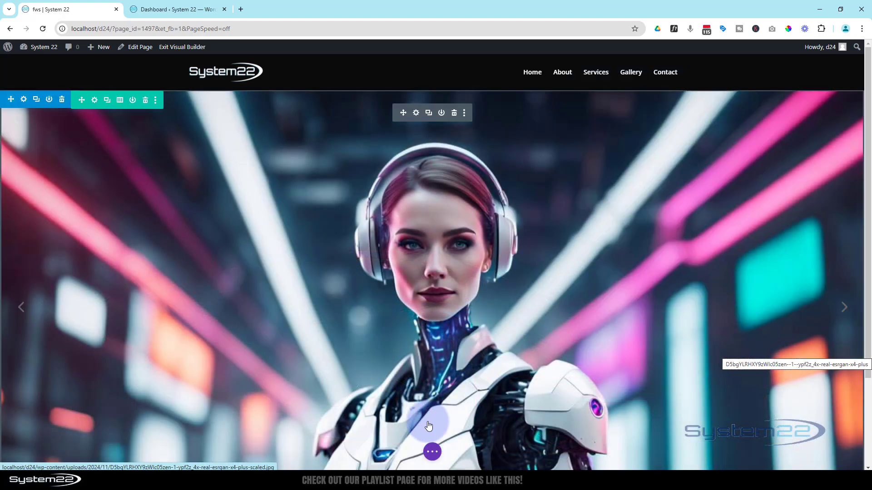
Save the page as a draft and exit the Visual Builder to the live page.
{"action": "left_click", "coordinate": [433, 453]}
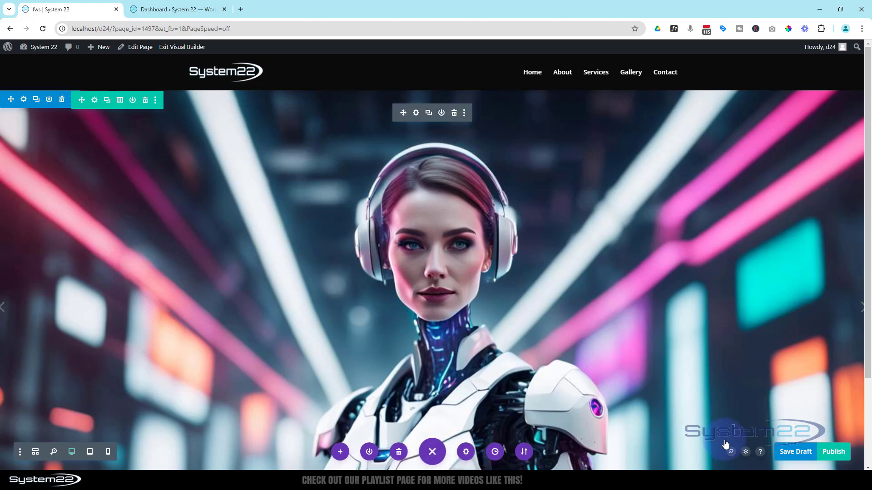
{"action": "left_click", "coordinate": [790, 455]}
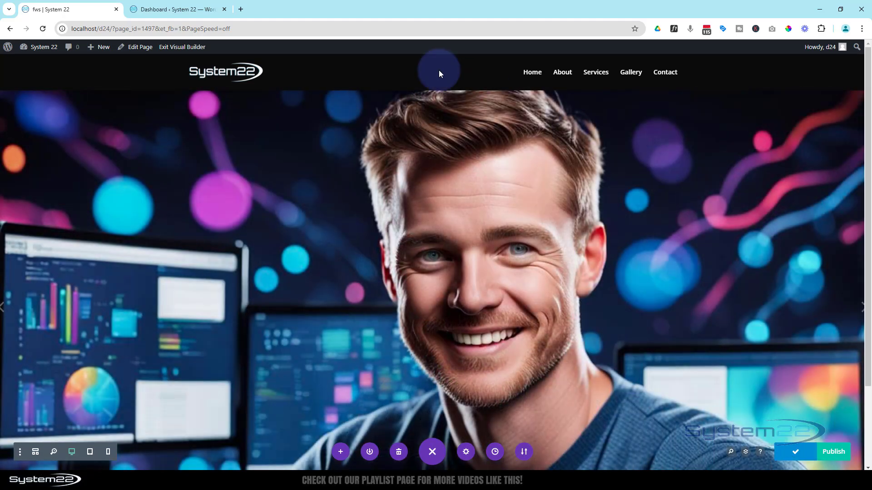
{"action": "left_click", "coordinate": [180, 49]}
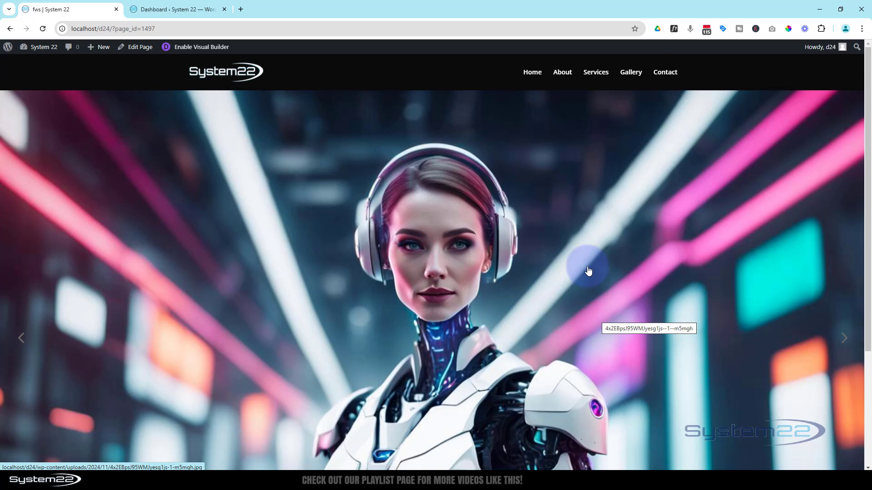
In the WordPress dashboard's Media Library, clear the title of the image showing a robot working at a computer.
{"action": "left_click", "coordinate": [171, 10]}
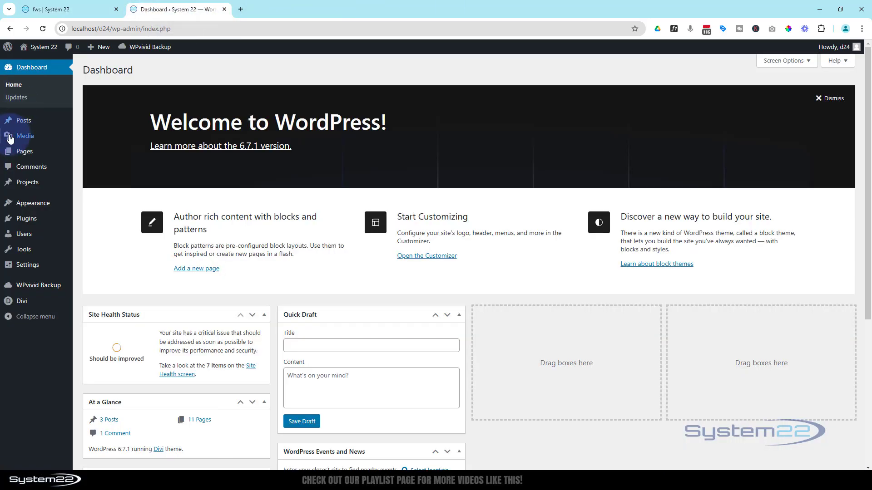
{"action": "left_click", "coordinate": [24, 139]}
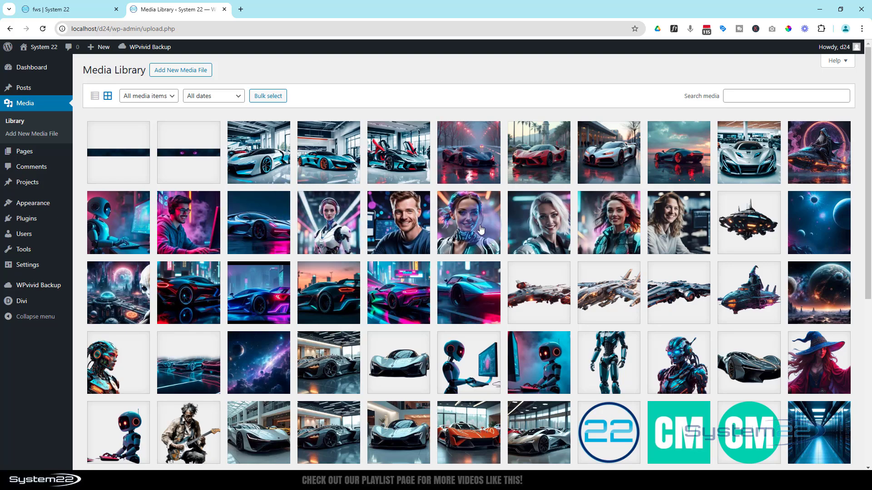
{"action": "left_click", "coordinate": [115, 214]}
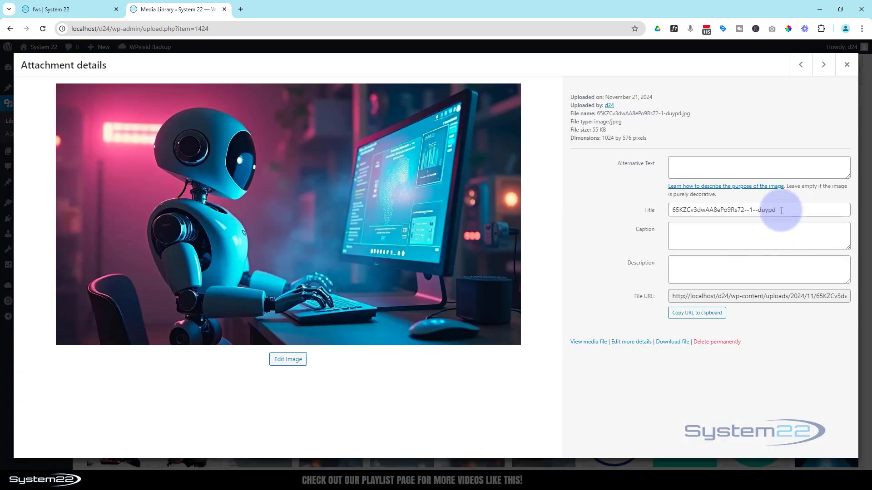
{"action": "left_click_drag", "start_coordinate": [787, 210], "coordinate": [649, 210]}
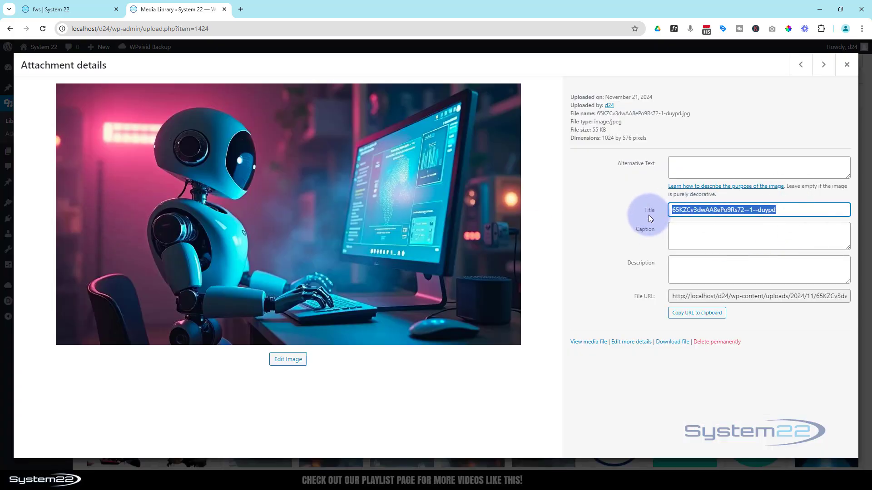
{"action": "key", "text": "BackSpace"}
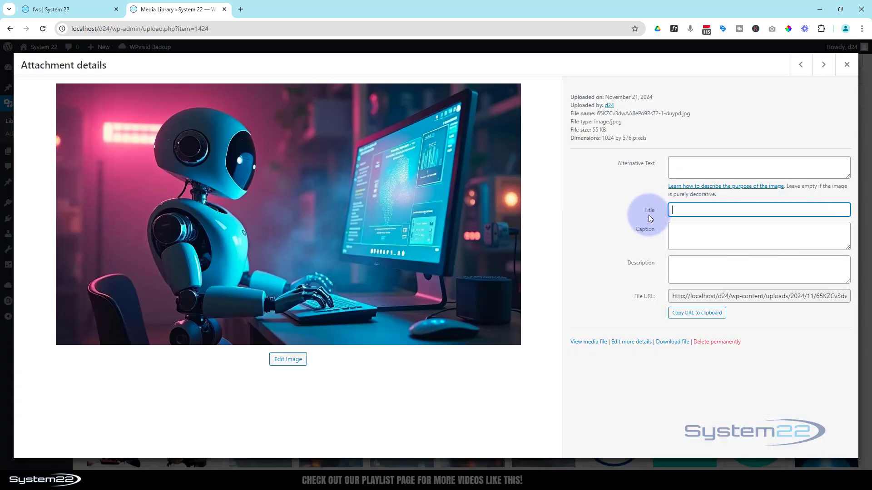
Clear the title of the image showing a man with headphones at a computer.
{"action": "left_click", "coordinate": [847, 65]}
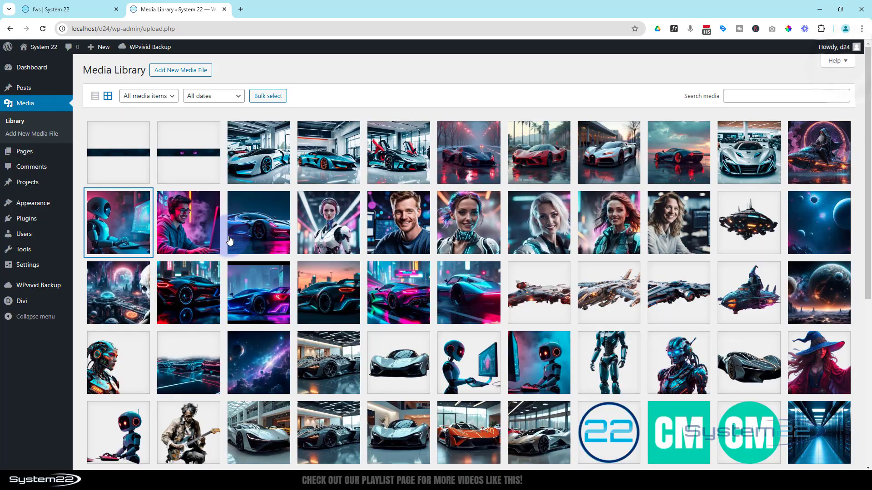
{"action": "left_click", "coordinate": [200, 229]}
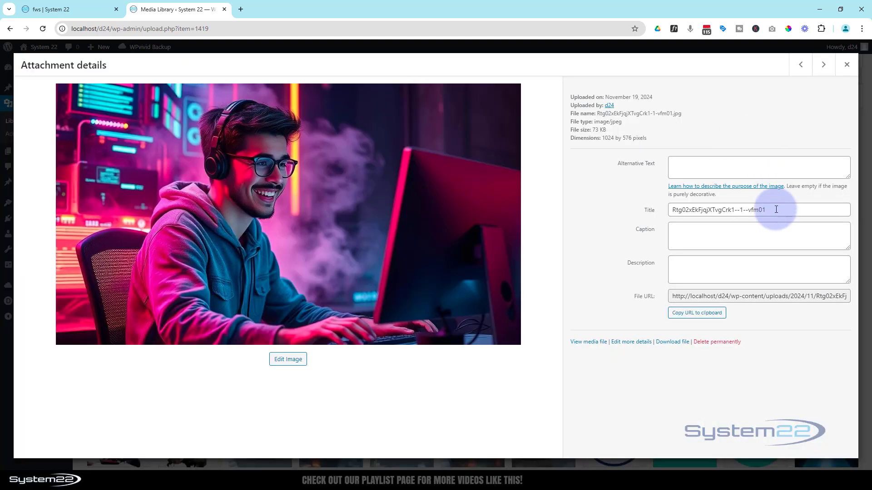
{"action": "left_click_drag", "start_coordinate": [774, 211], "coordinate": [615, 209]}
{"action": "key", "text": "BackSpace"}
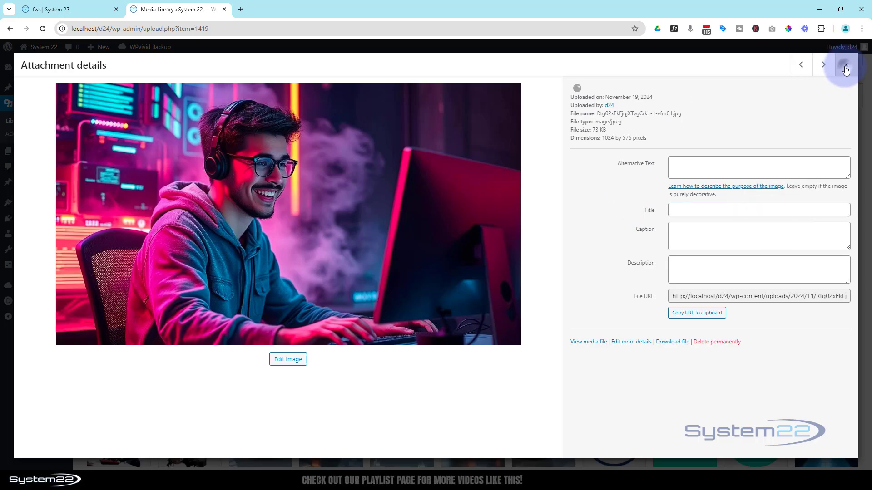
{"action": "left_click", "coordinate": [847, 65]}
Clear the title of the image showing the blue sports car with pink lights, and close its attachment details.
{"action": "left_click", "coordinate": [270, 226]}
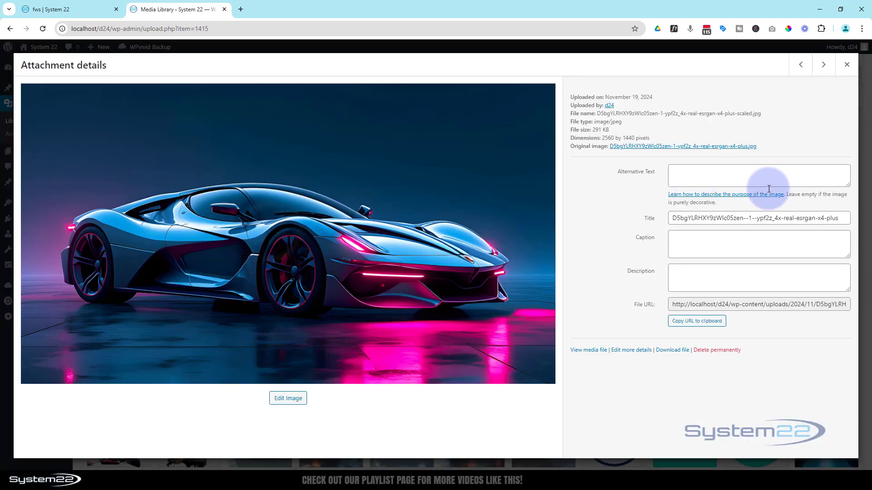
{"action": "left_click_drag", "start_coordinate": [845, 218], "coordinate": [615, 217]}
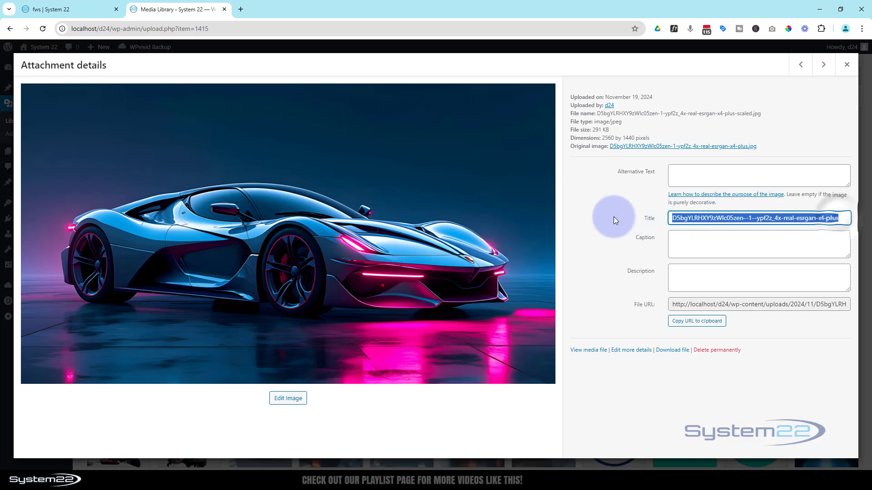
{"action": "key", "text": "BackSpace"}
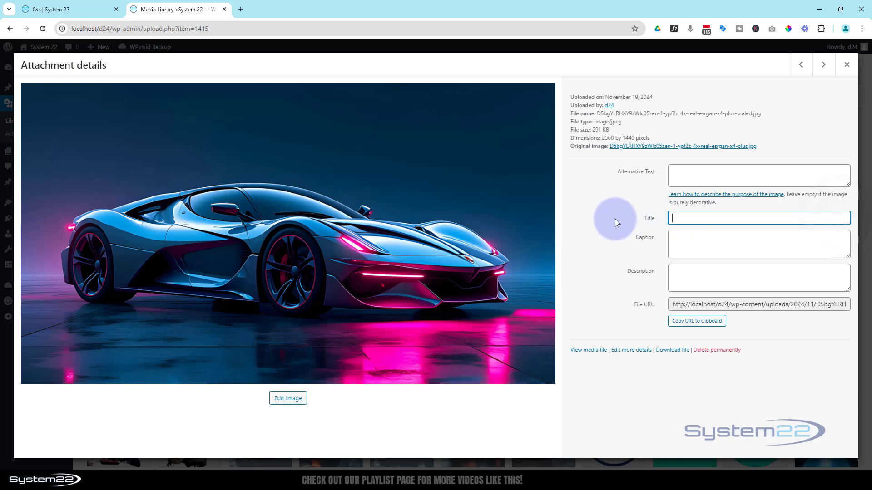
{"action": "left_click", "coordinate": [847, 64]}
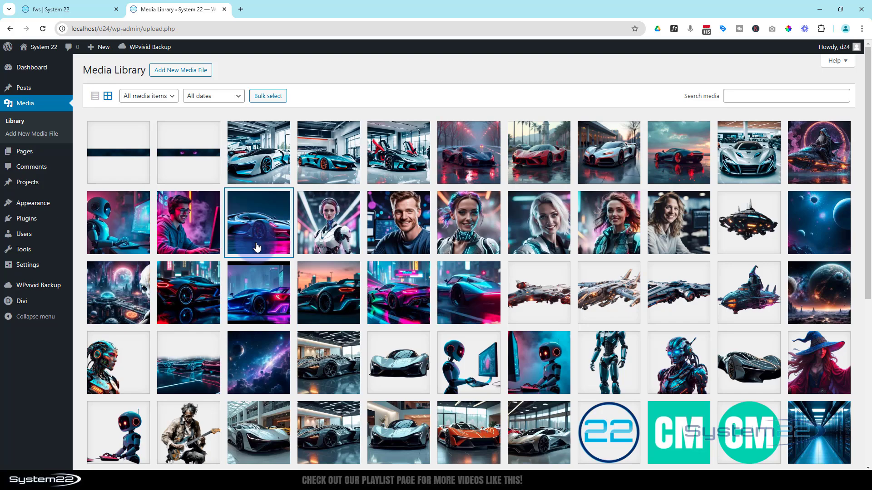
Reload the live slider page and advance through the slides to check the images for hover titles.
{"action": "left_click", "coordinate": [70, 12]}
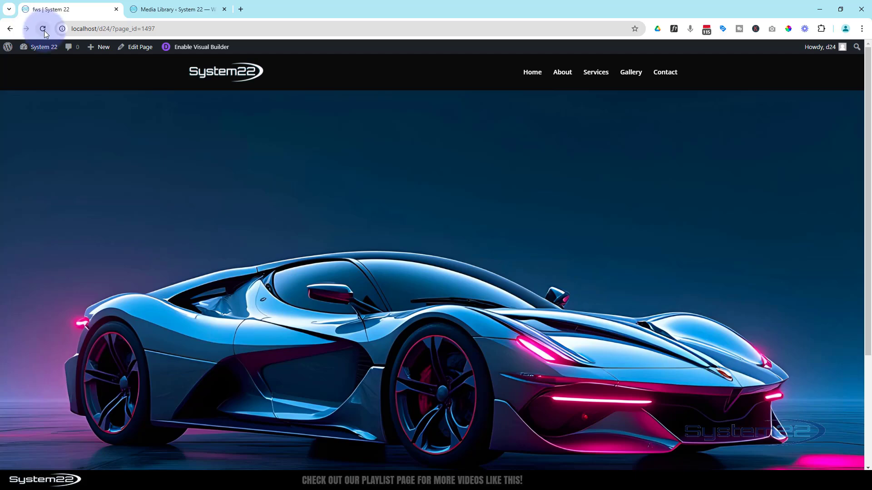
{"action": "left_click", "coordinate": [44, 29]}
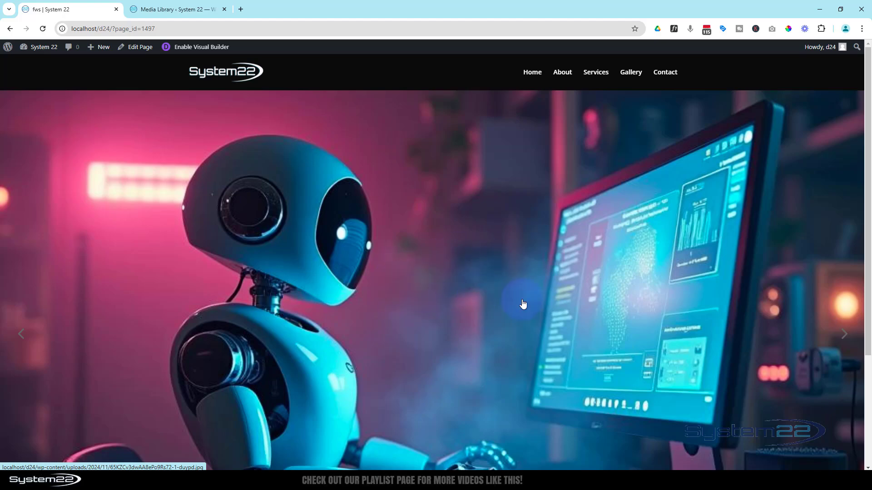
{"action": "left_click", "coordinate": [843, 338]}
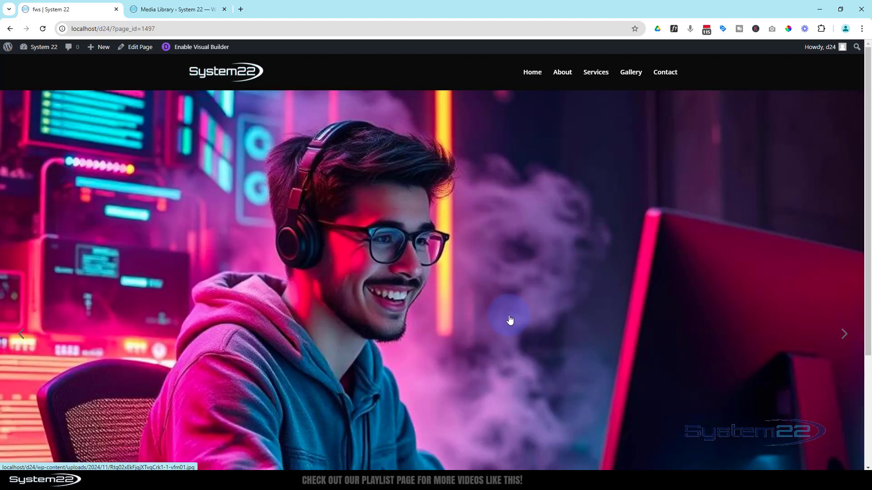
{"action": "left_click", "coordinate": [843, 336]}
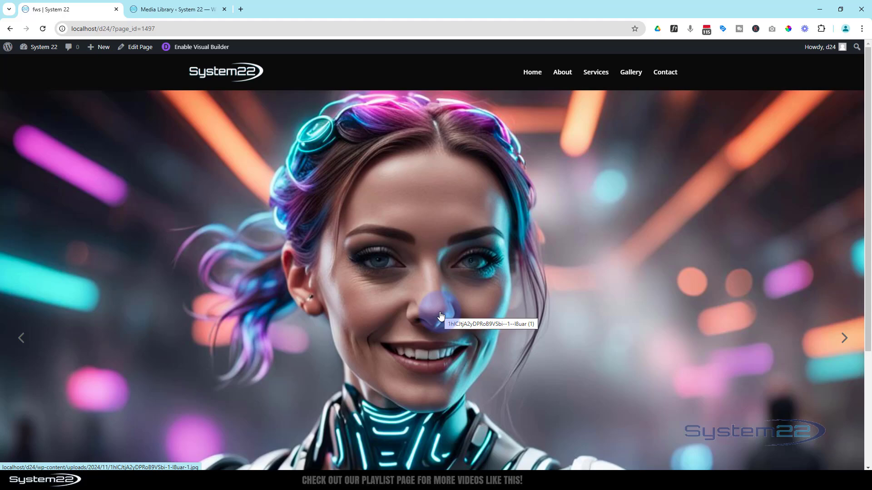
{"action": "left_click", "coordinate": [842, 336]}
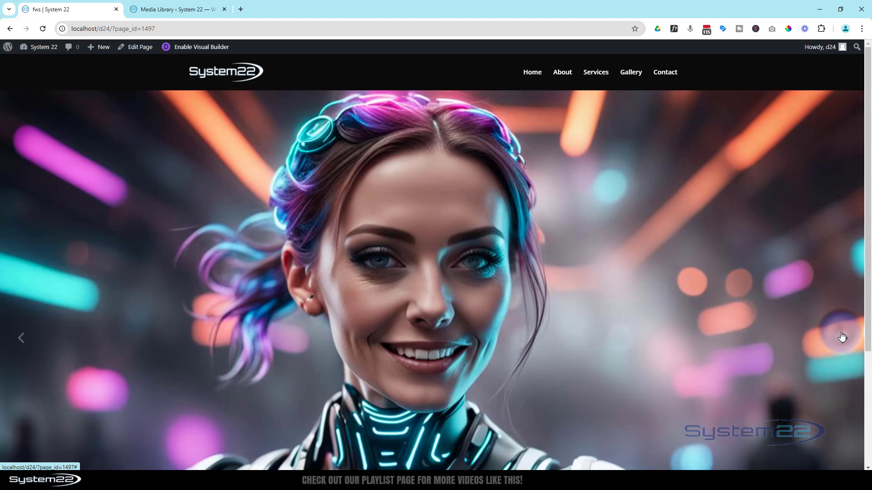